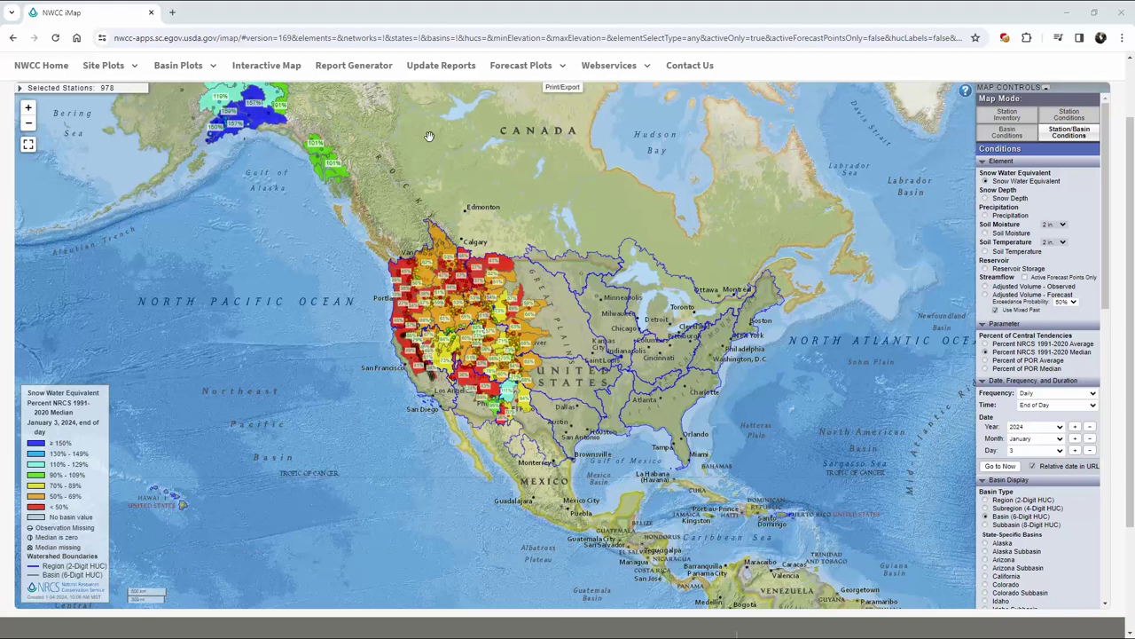
pyautogui.moveTo(458, 271)
pyautogui.moveTo(395, 126); pyautogui.dragTo(422, 297)
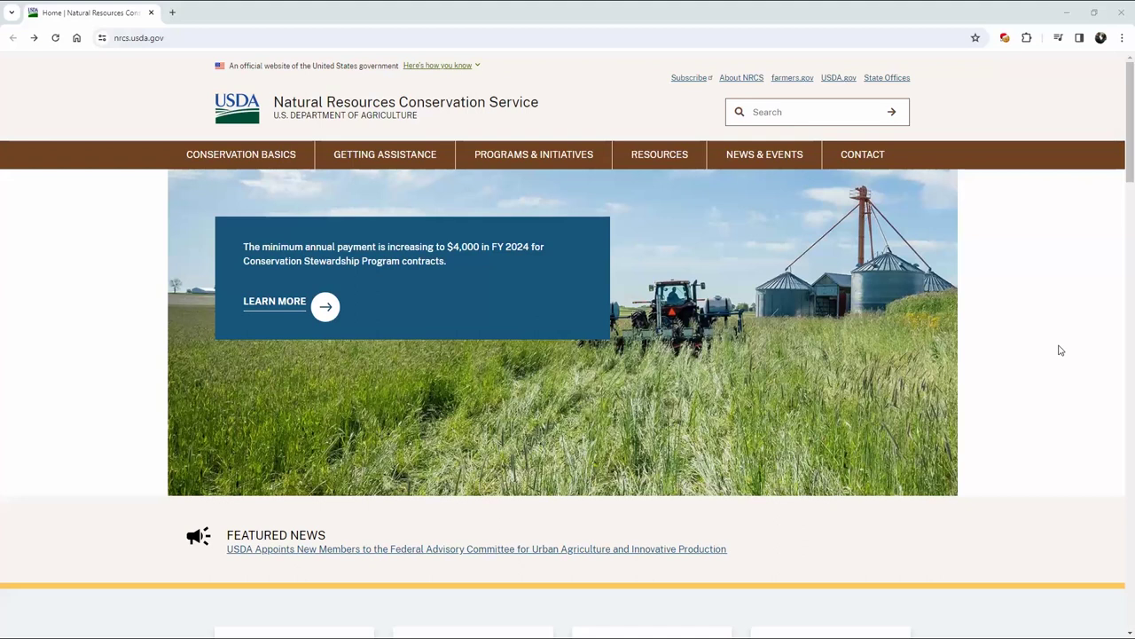
# - Open the Snow Survey and Water Supply Forecasting Program page from the full list of NRCS programs and initiatives
pyautogui.click(548, 158)
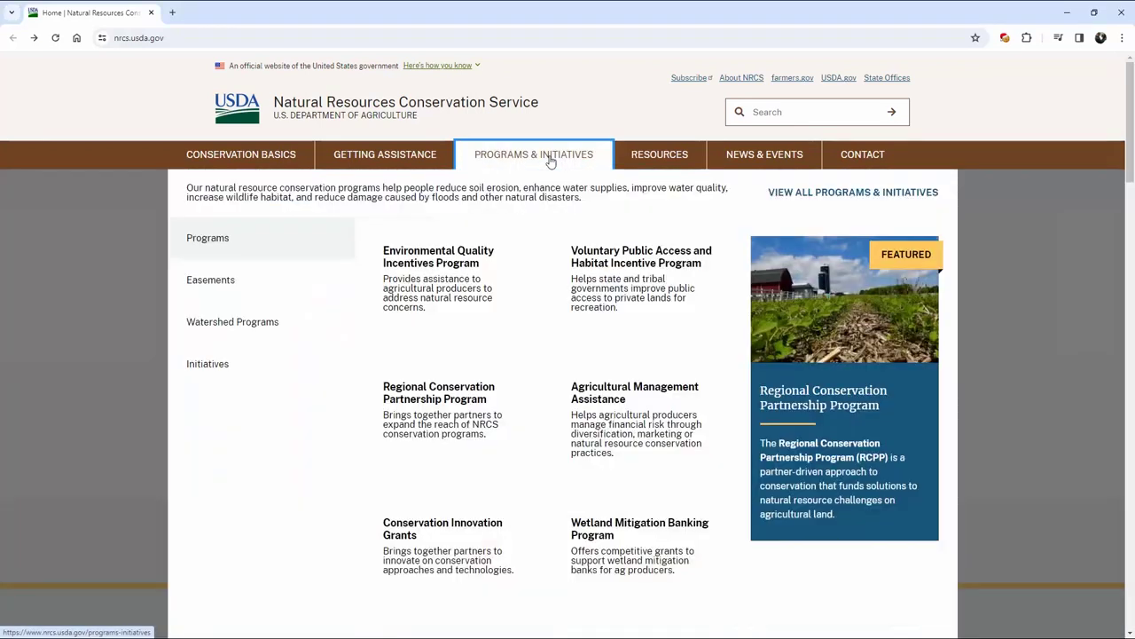
pyautogui.click(816, 196)
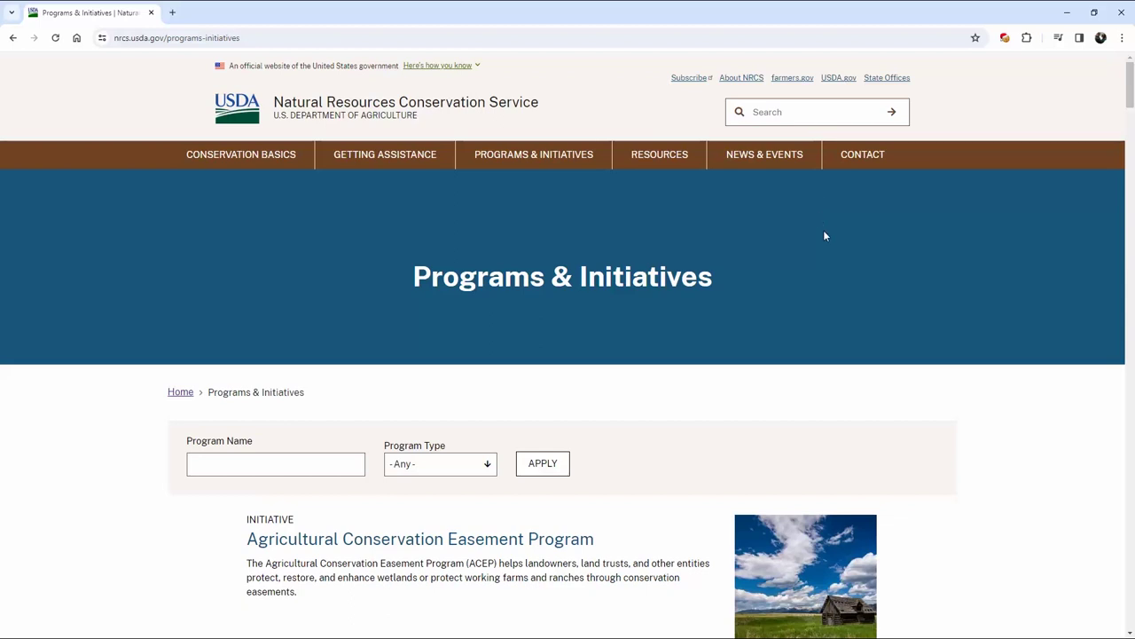
pyautogui.scroll(-3, 823, 232)
pyautogui.scroll(-12, 823, 239)
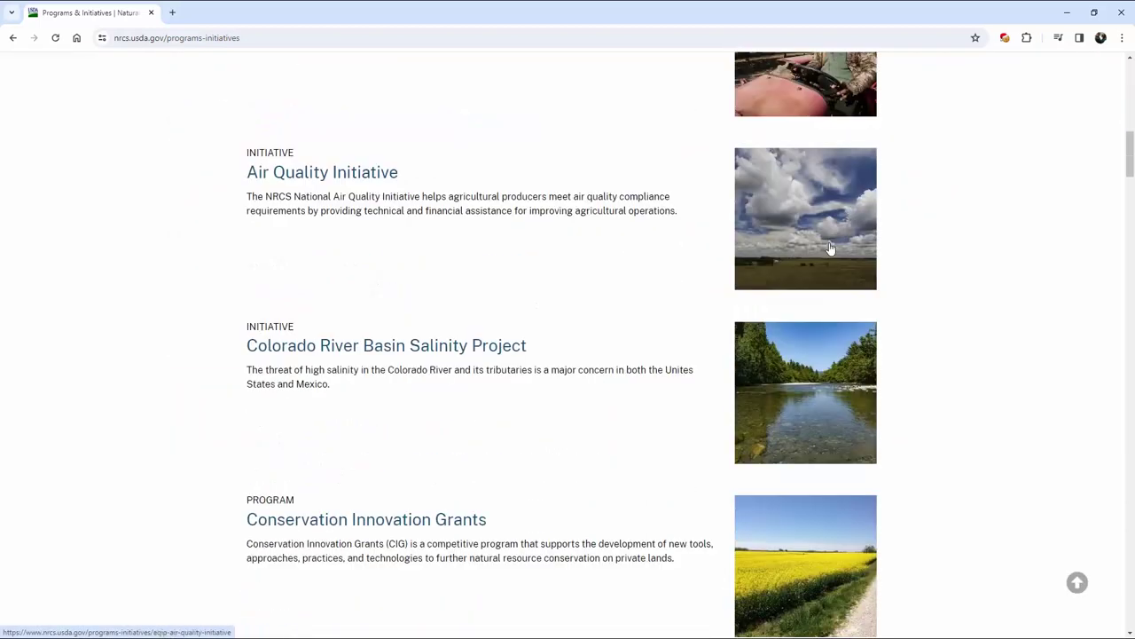
pyautogui.scroll(-14, 847, 278)
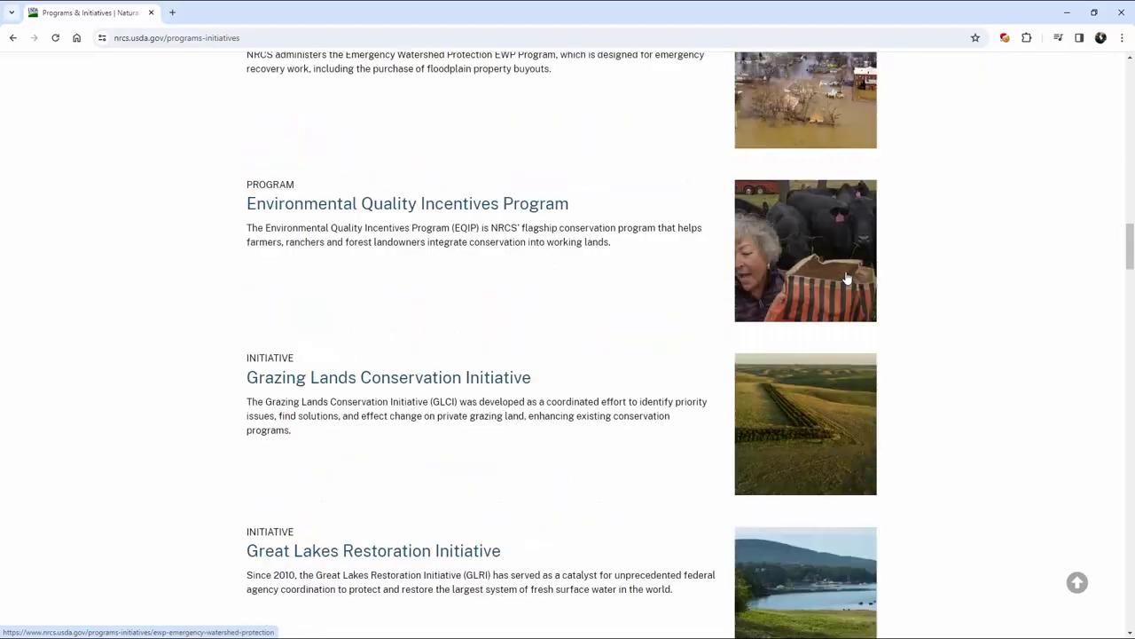
pyautogui.scroll(-15, 847, 278)
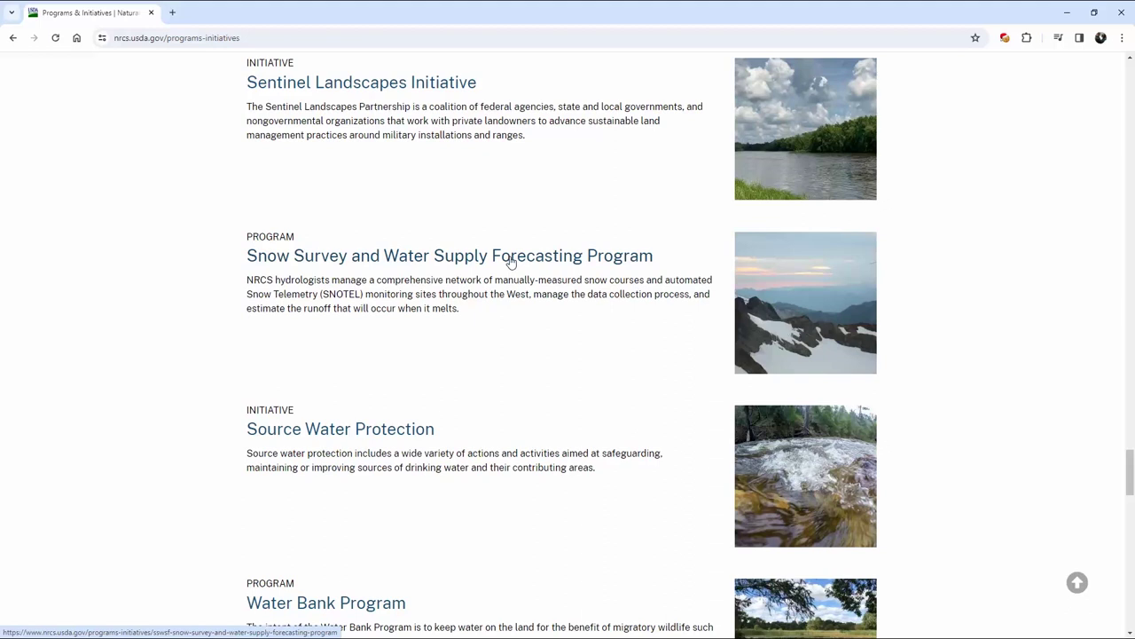
pyautogui.click(511, 263)
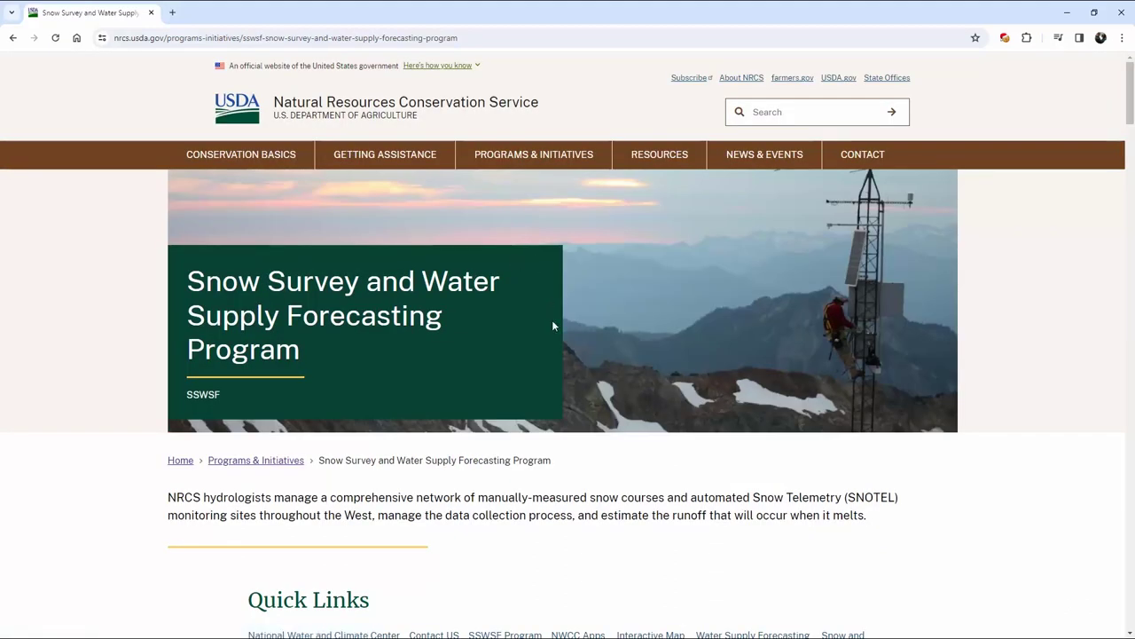
# - Go to the Snow and Water Interactive Map page and open the predefined Snow Water Equivalent, Percent of 1991-2020 Median map for stations and basins
pyautogui.scroll(-3, 557, 337)
pyautogui.scroll(-1, 557, 343)
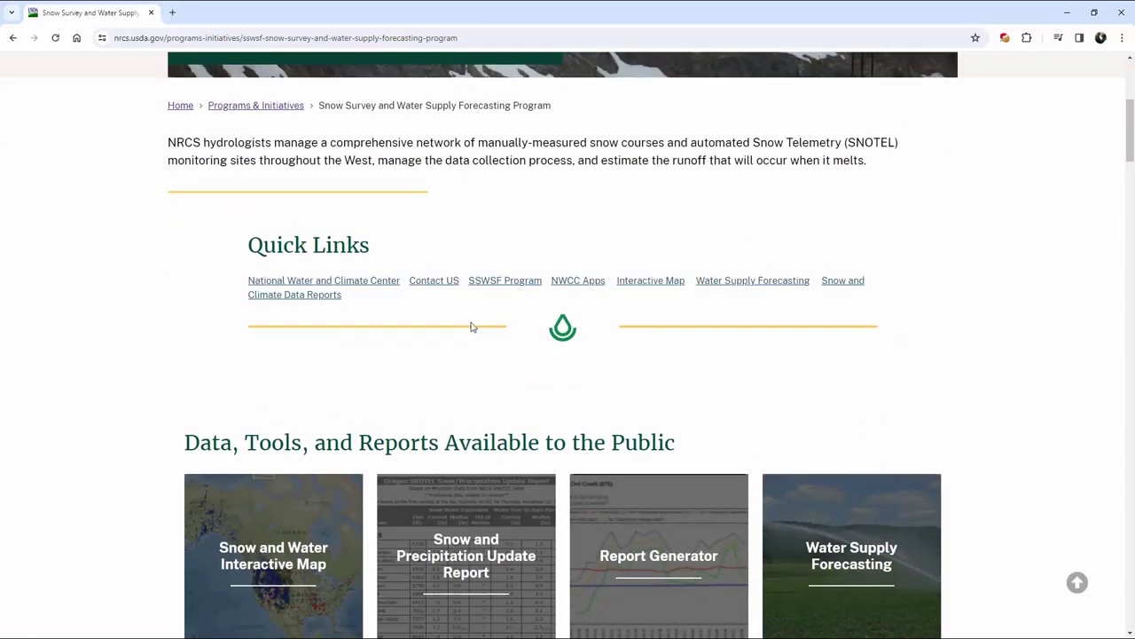
pyautogui.click(650, 280)
pyautogui.scroll(-5, 707, 337)
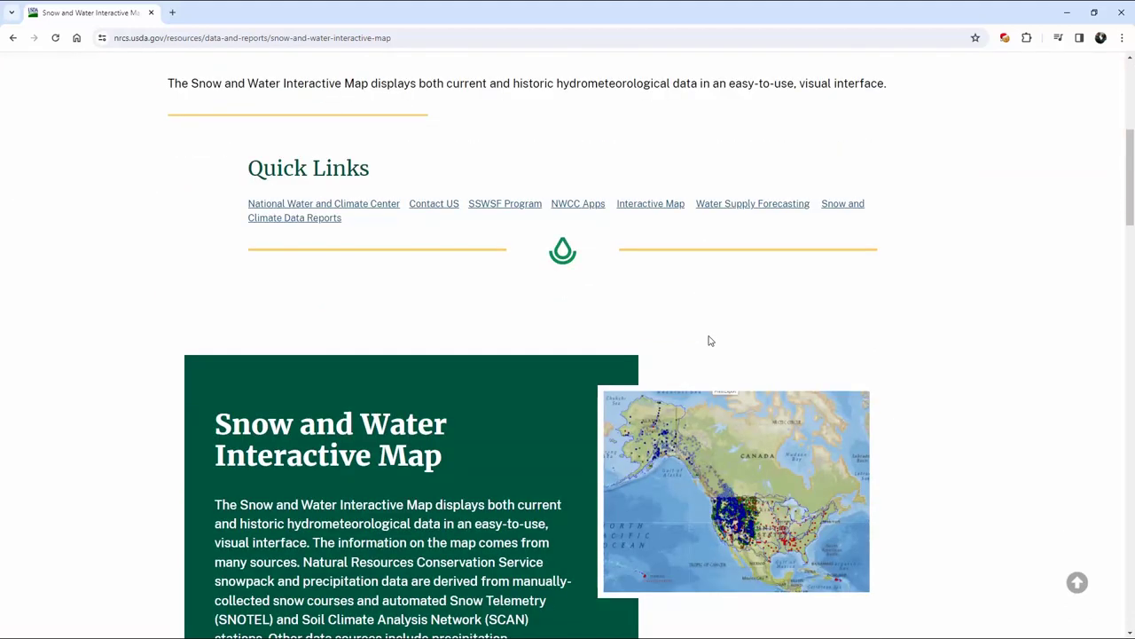
pyautogui.scroll(-9, 708, 337)
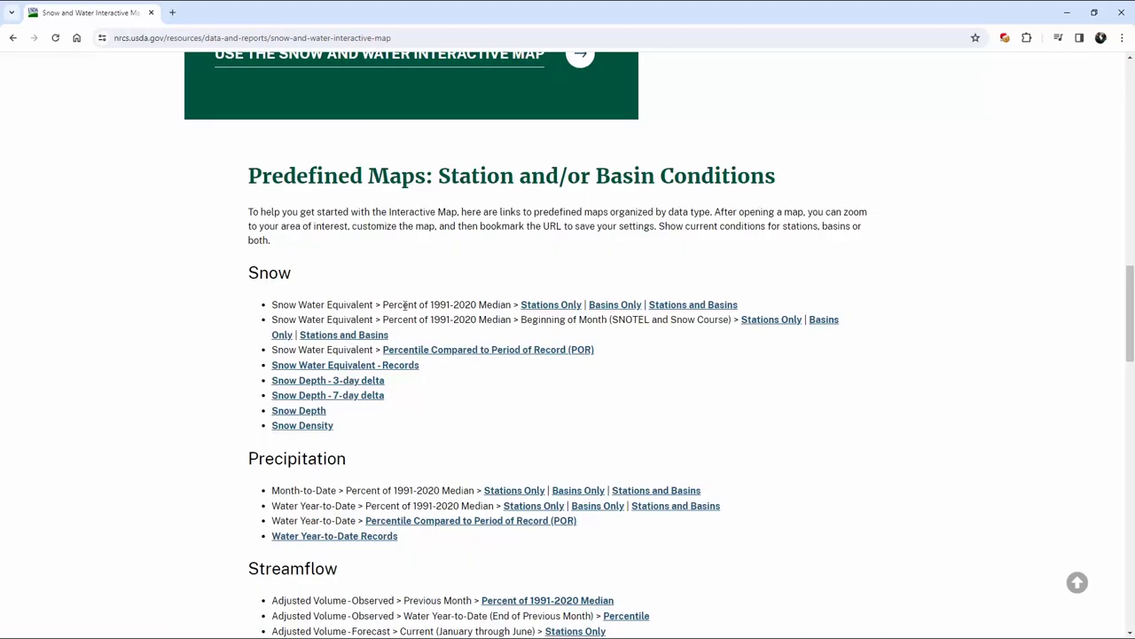
pyautogui.click(691, 305)
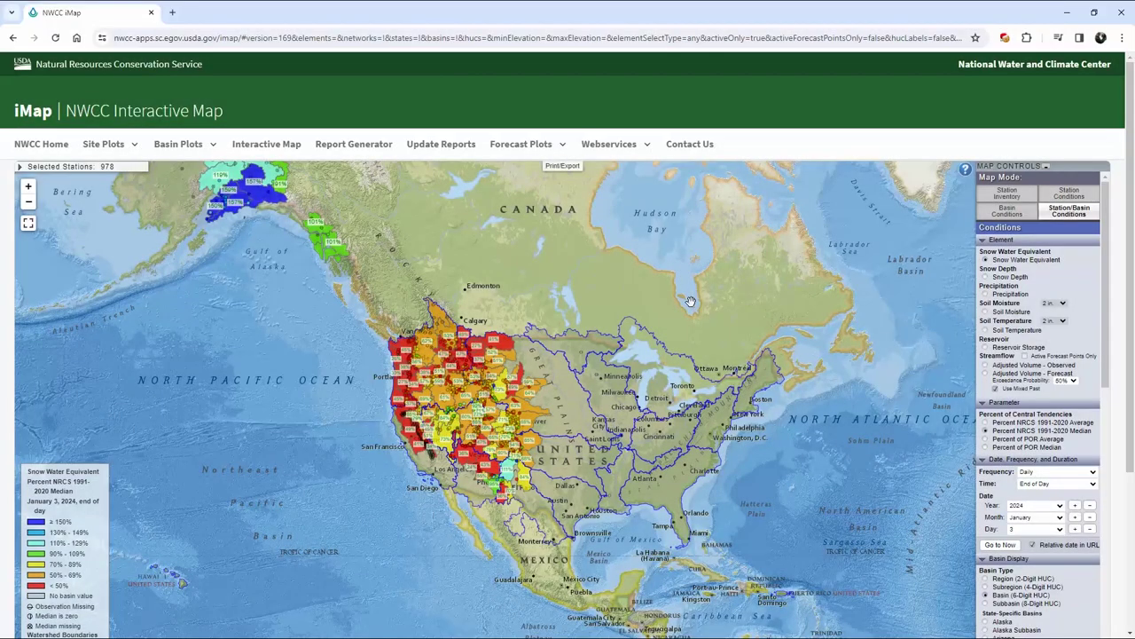
pyautogui.scroll(-2, 691, 301)
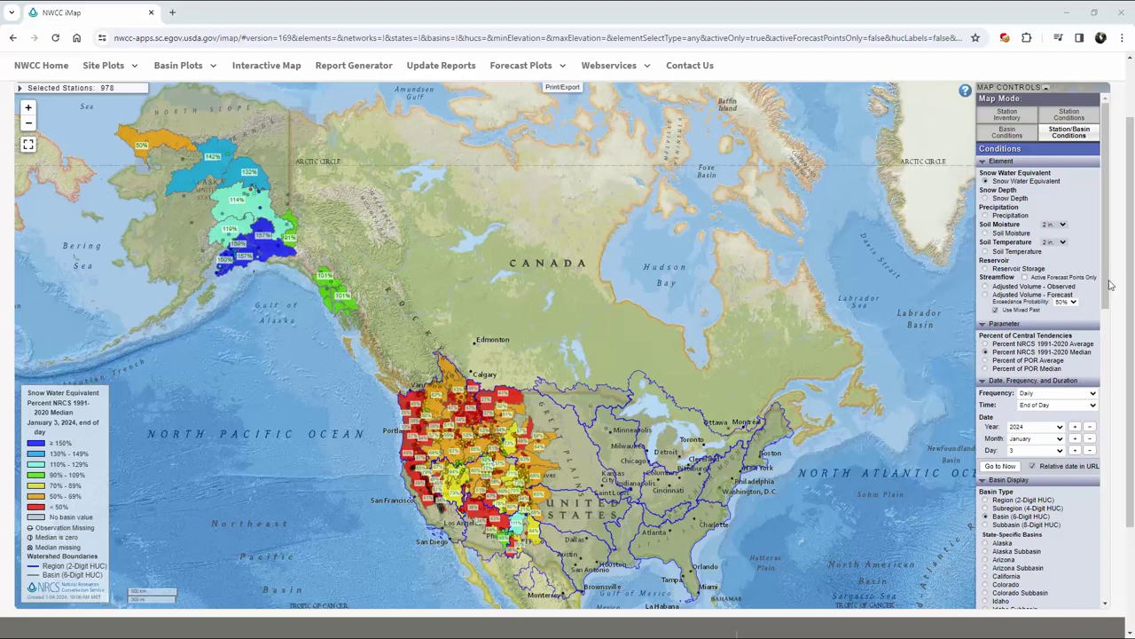
# - Reset the map's date to now
pyautogui.moveTo(1109, 285)
pyautogui.mouseDown()
pyautogui.moveTo(1104, 584)
pyautogui.moveTo(1109, 277)
pyautogui.mouseUp()
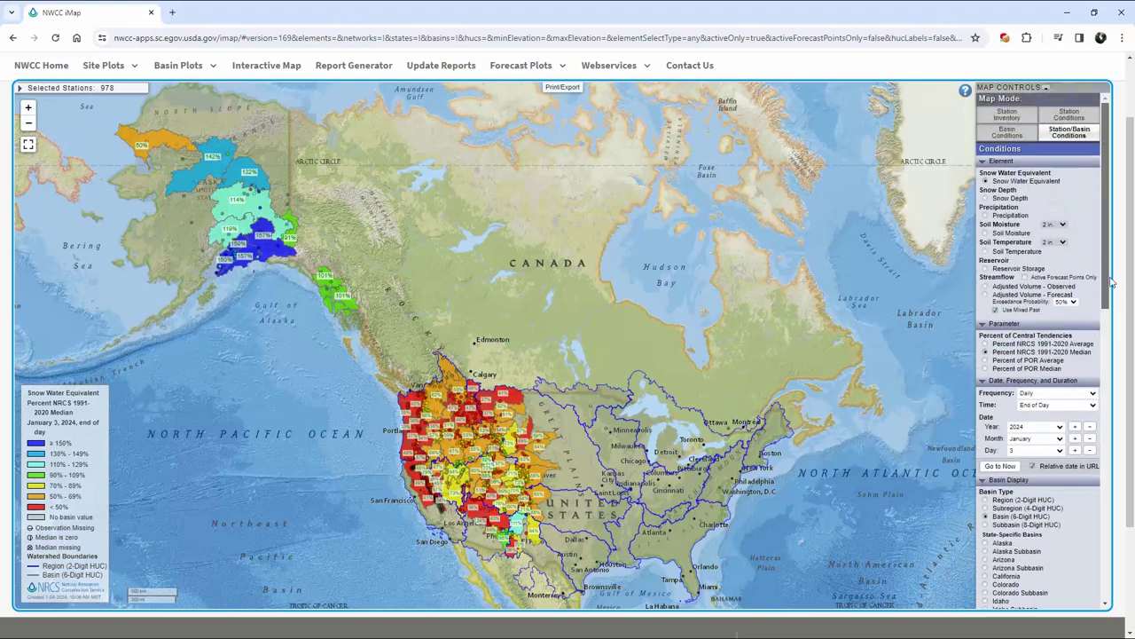
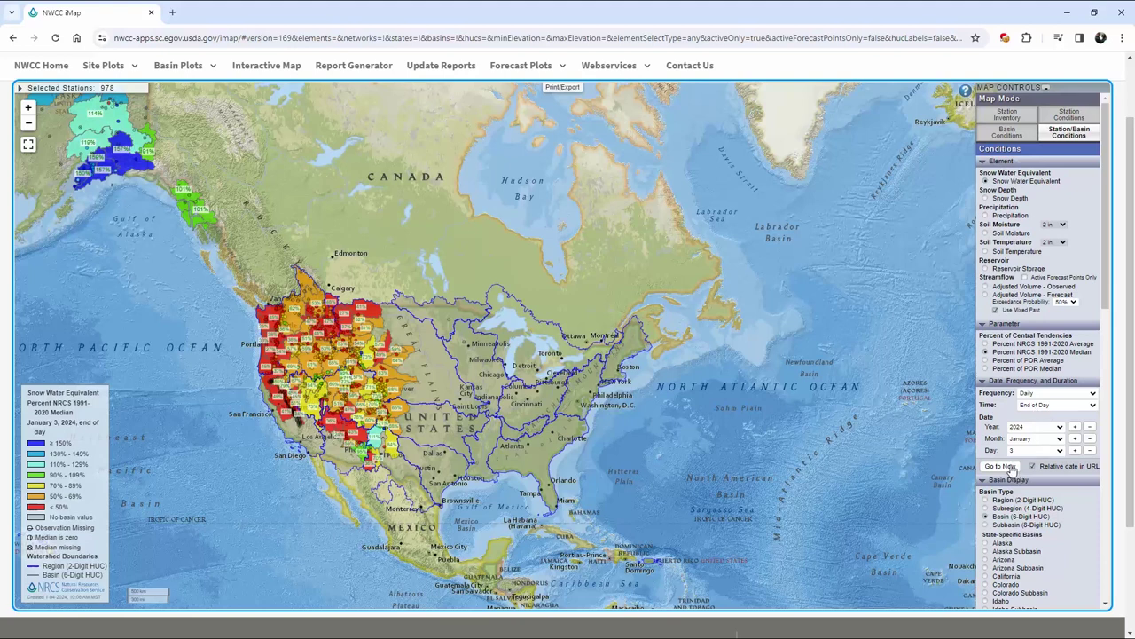
pyautogui.click(1001, 467)
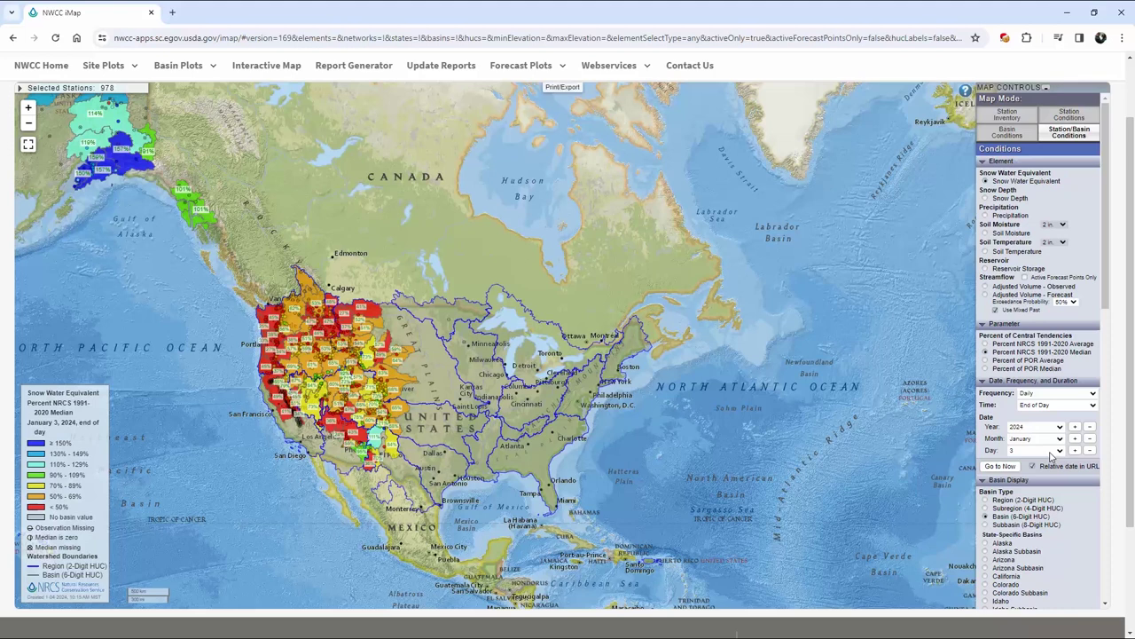
pyautogui.moveTo(362, 355)
# - Review the basin display, data display, station selection and collection network options, and expand the overlay and label options
pyautogui.moveTo(1108, 303); pyautogui.dragTo(1115, 424)
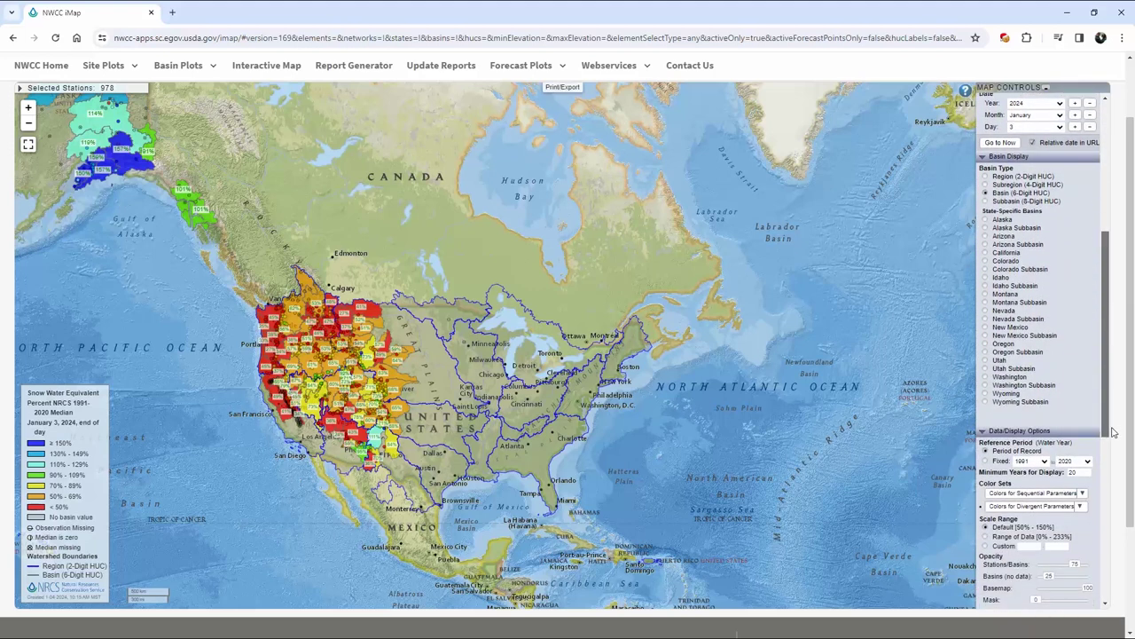
pyautogui.moveTo(1112, 426); pyautogui.dragTo(1112, 418)
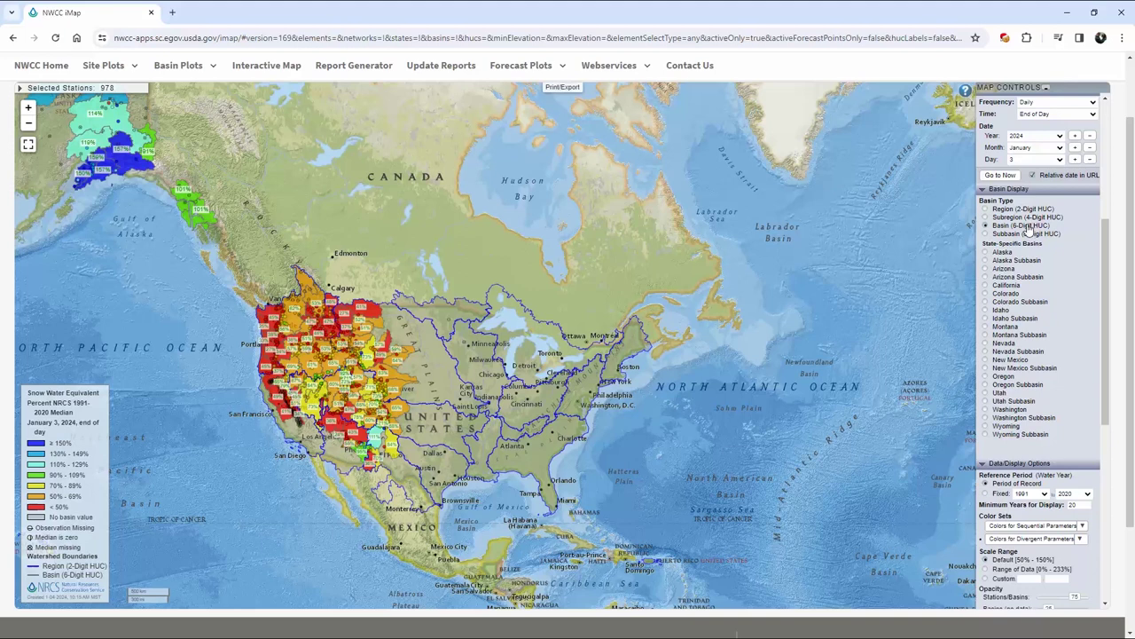
pyautogui.moveTo(1107, 348); pyautogui.dragTo(1110, 530)
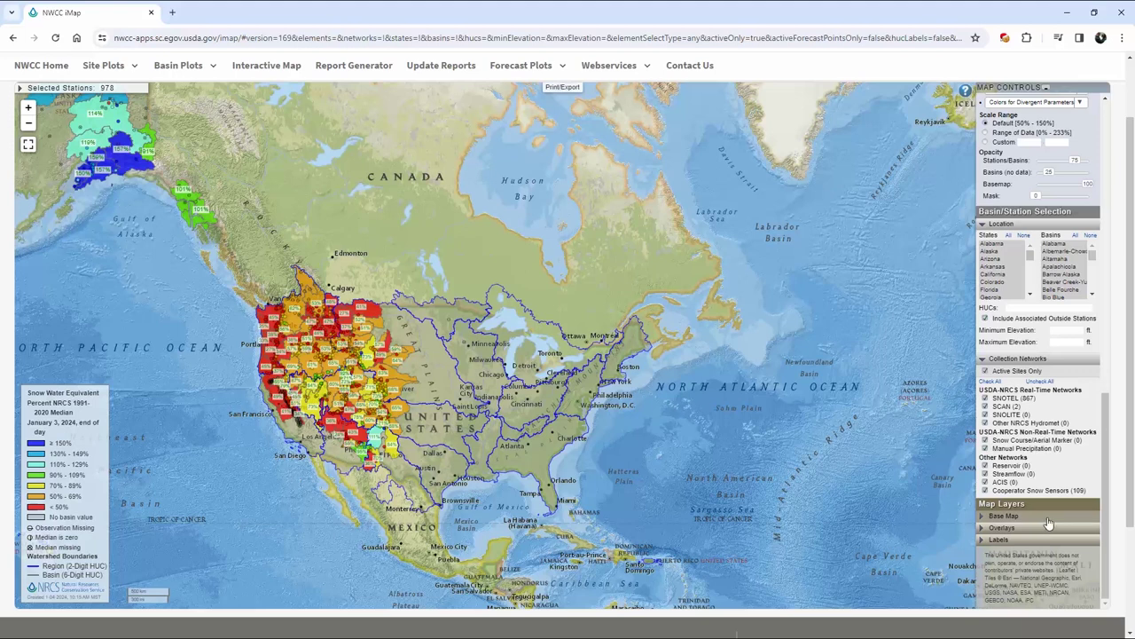
pyautogui.scroll(-1, 838, 409)
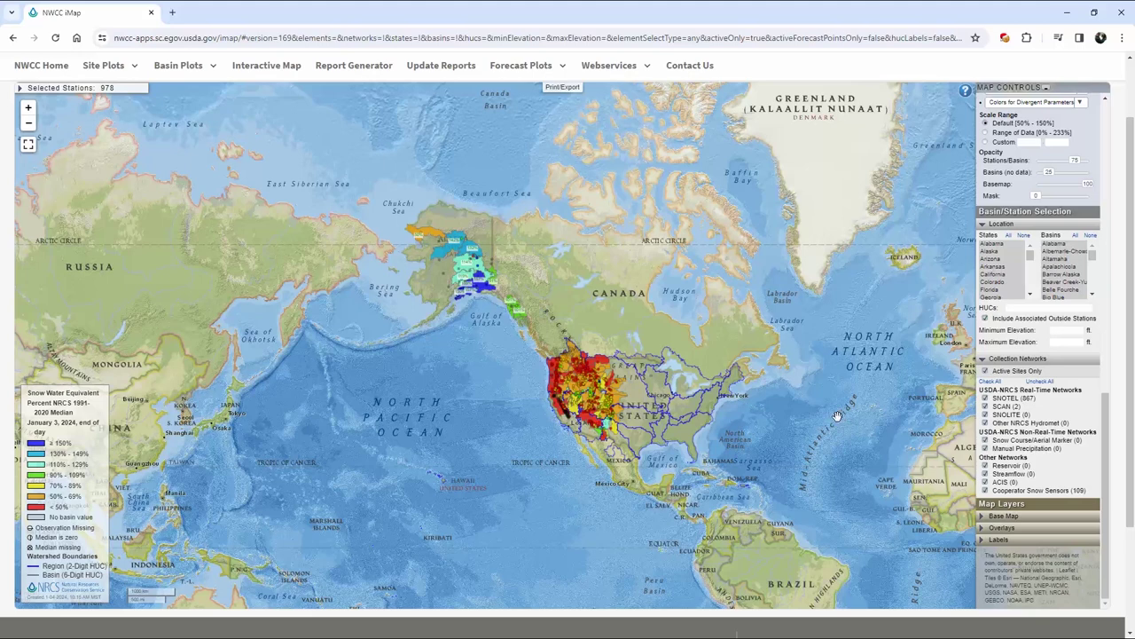
pyautogui.scroll(3, 839, 415)
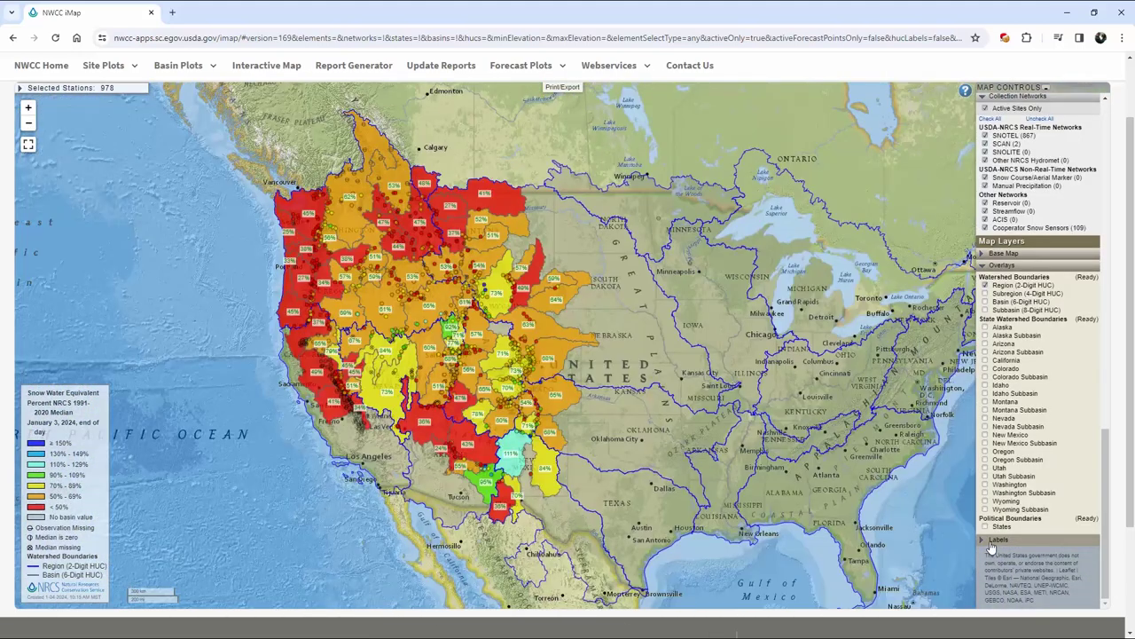
pyautogui.click(991, 541)
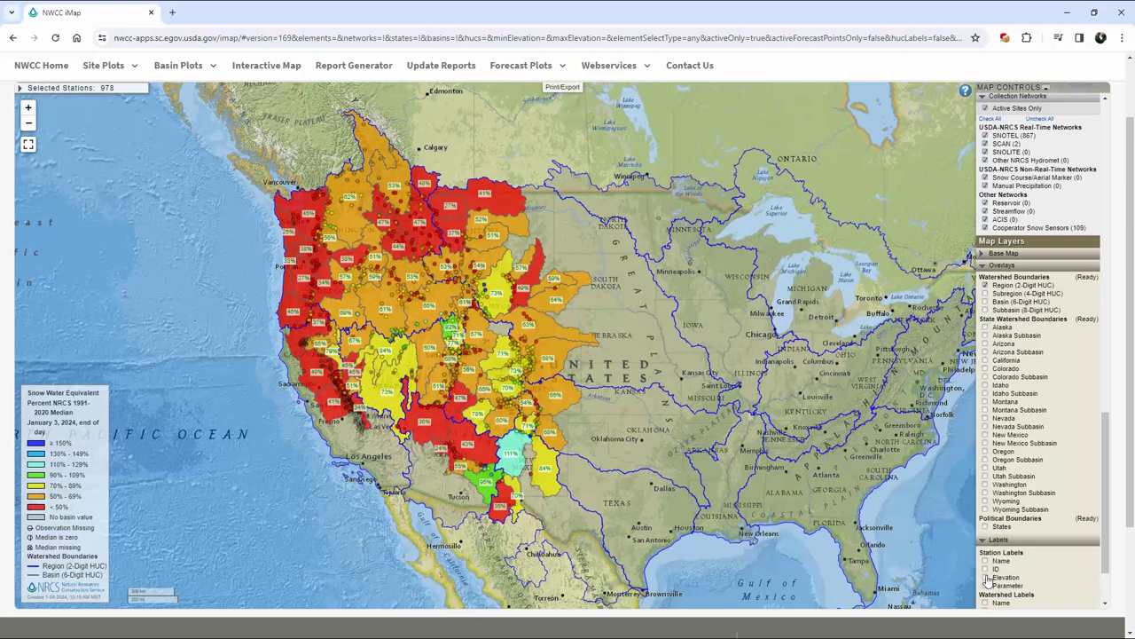
pyautogui.click(985, 577)
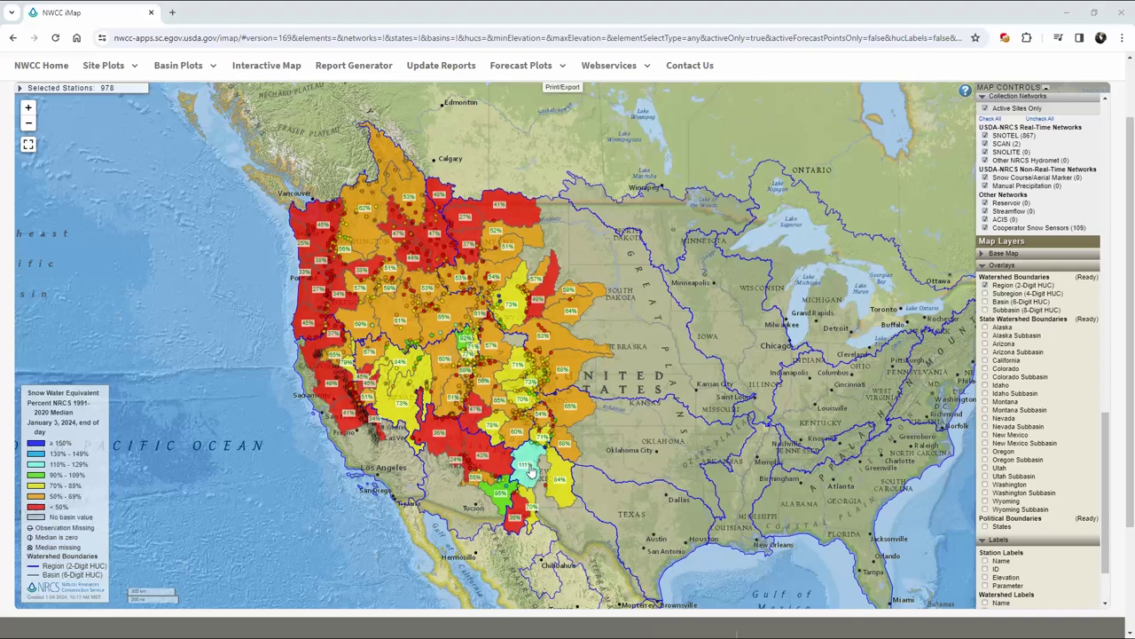
# - Examine the snow water equivalent percentages of the basins around Albuquerque and Santa Fe, New Mexico
pyautogui.scroll(3, 528, 464)
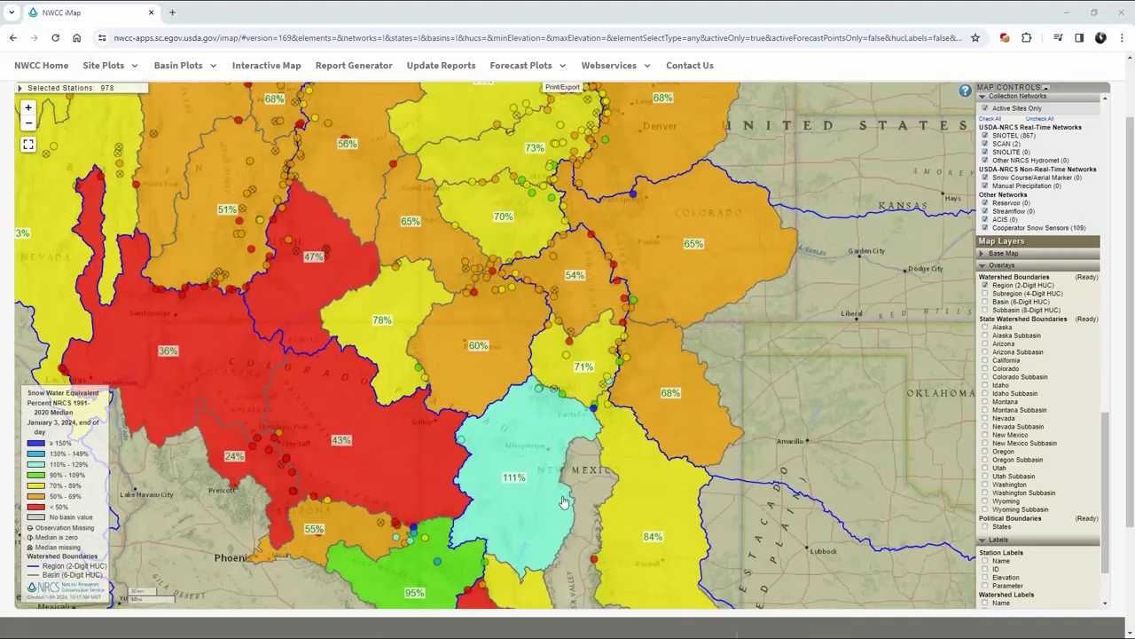
pyautogui.moveTo(564, 502); pyautogui.dragTo(582, 348)
pyautogui.scroll(1, 533, 377)
pyautogui.scroll(1, 533, 377)
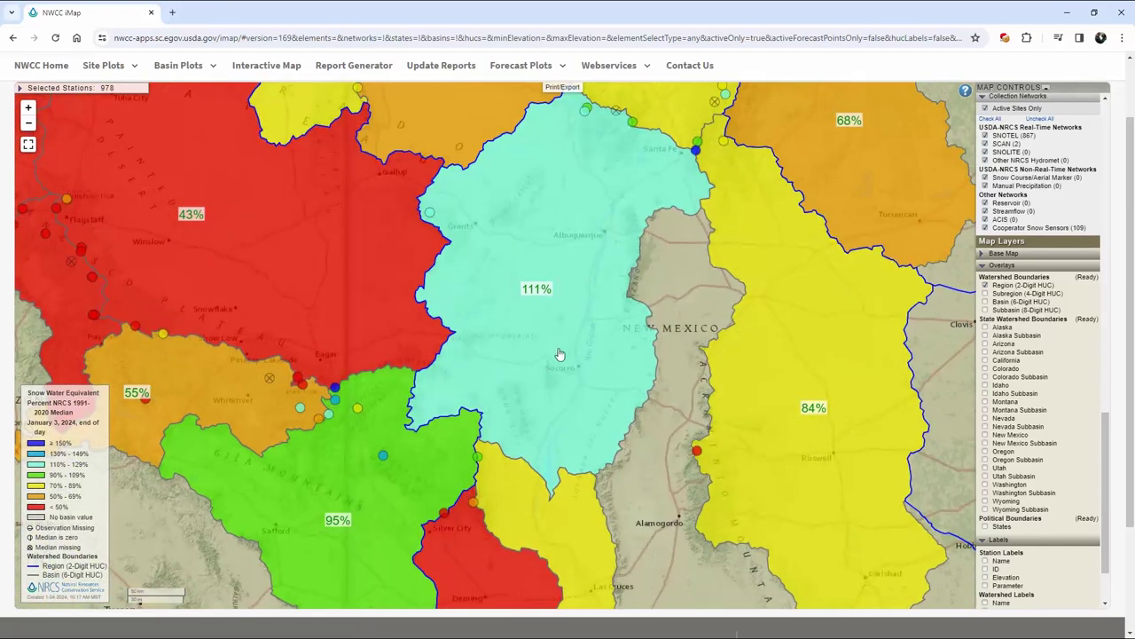
pyautogui.moveTo(561, 348); pyautogui.dragTo(561, 379)
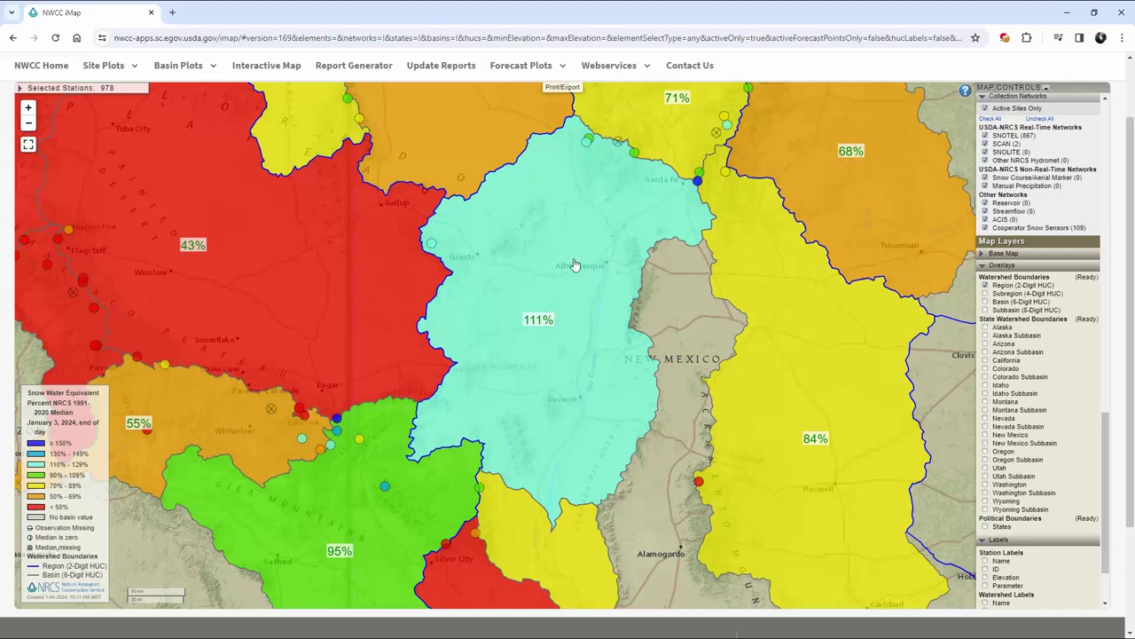
pyautogui.scroll(1, 573, 266)
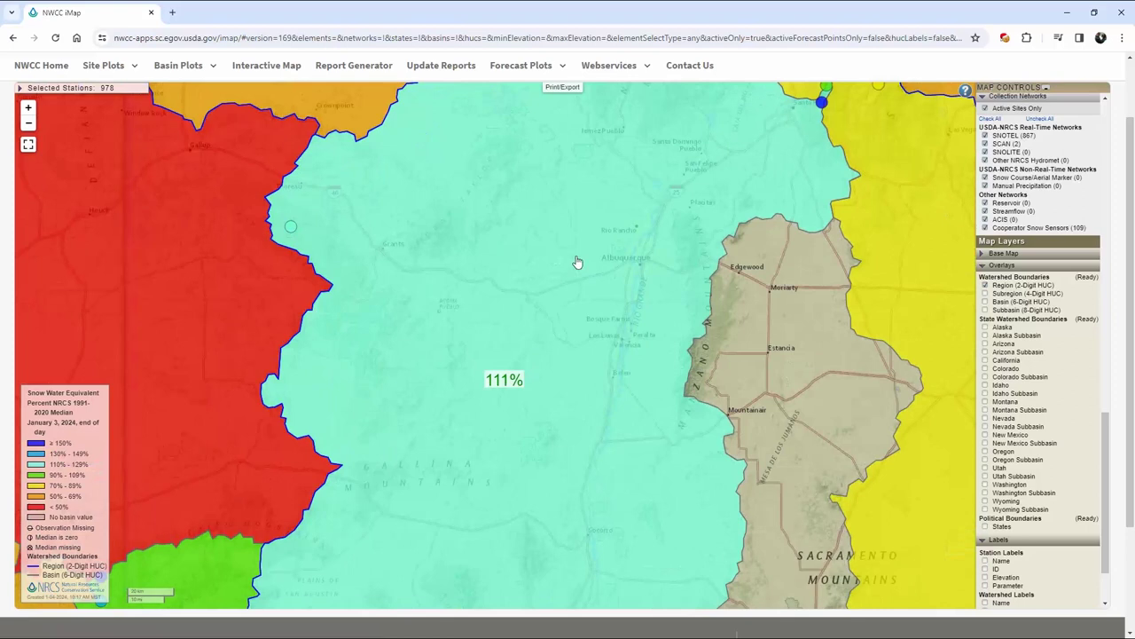
pyautogui.moveTo(580, 241); pyautogui.dragTo(609, 354)
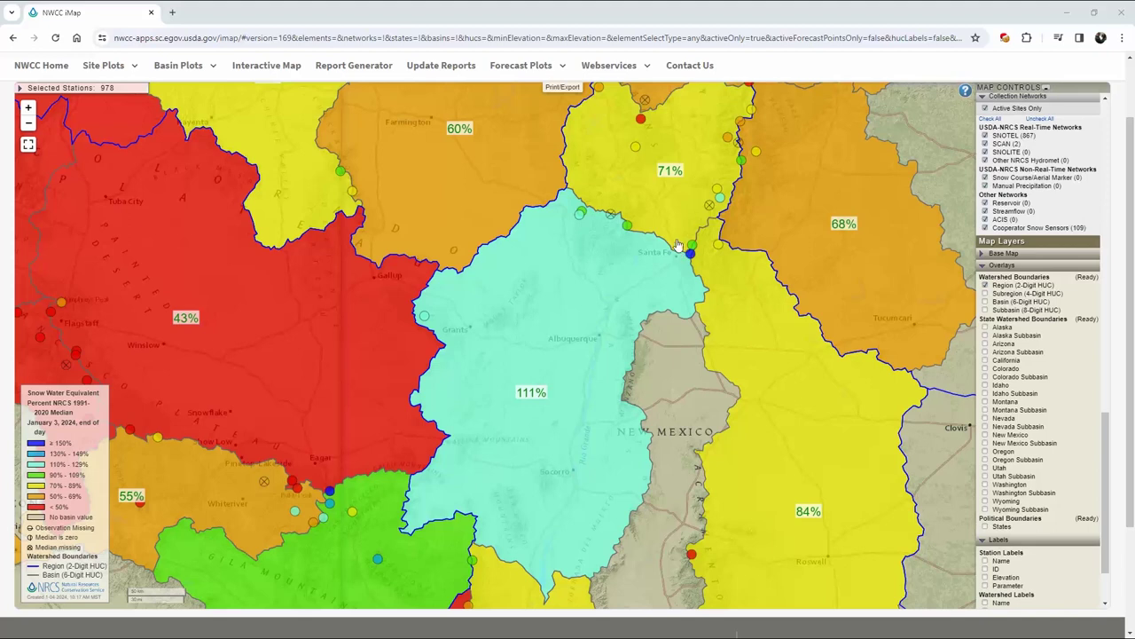
pyautogui.moveTo(686, 217); pyautogui.dragTo(631, 276)
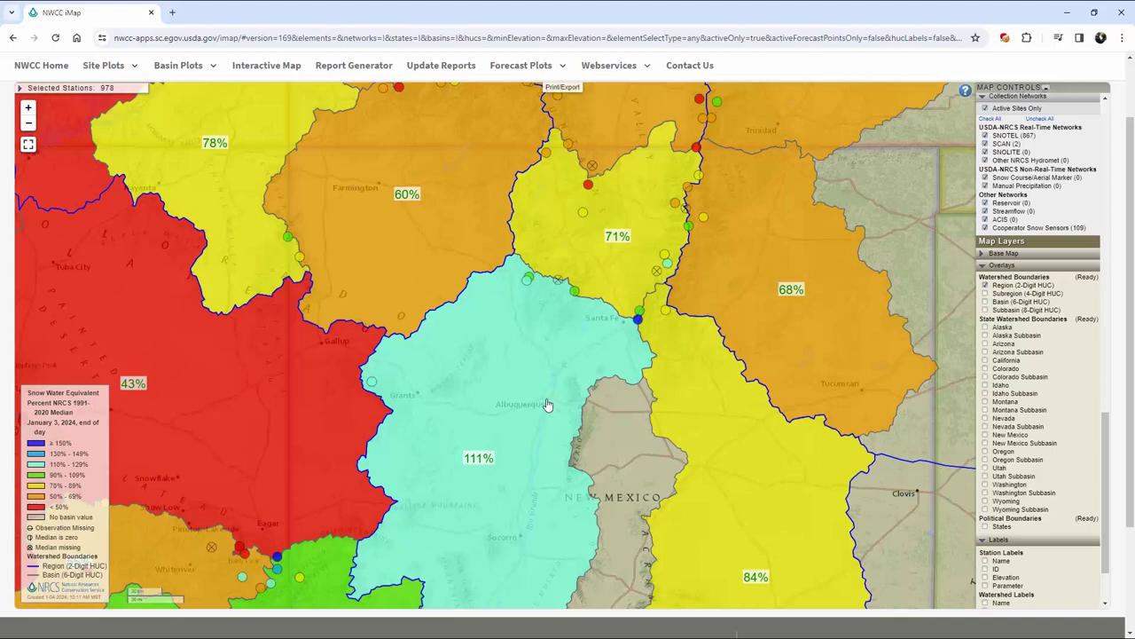
# - Inspect the percent-of-median readings of individual stations in the basin north of Santa Fe
pyautogui.scroll(2, 672, 227)
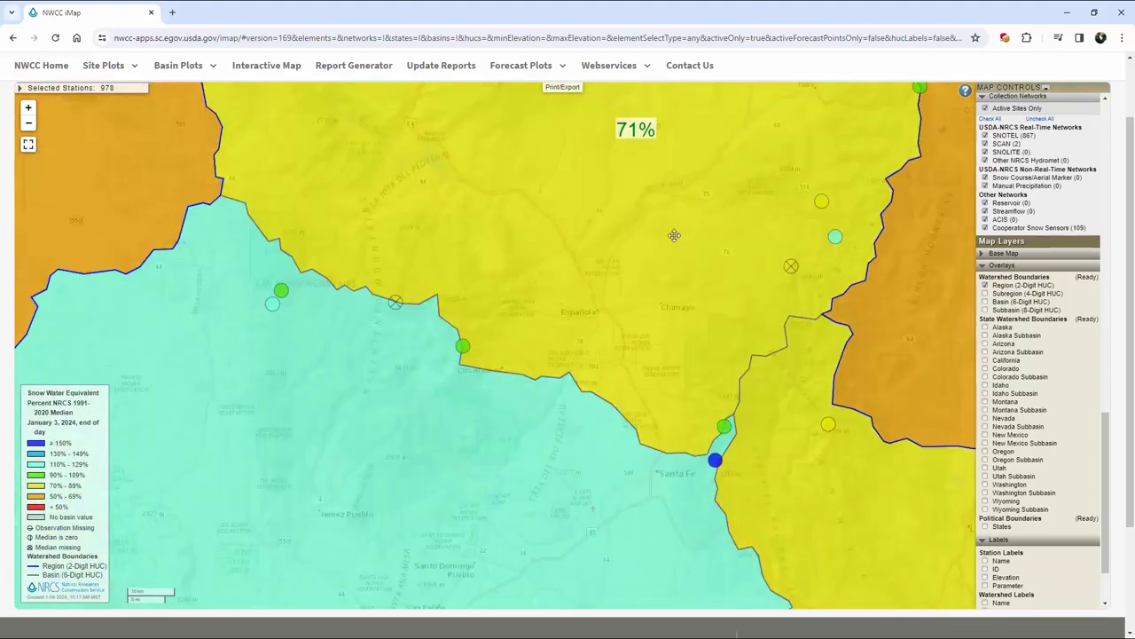
pyautogui.moveTo(671, 227); pyautogui.dragTo(585, 514)
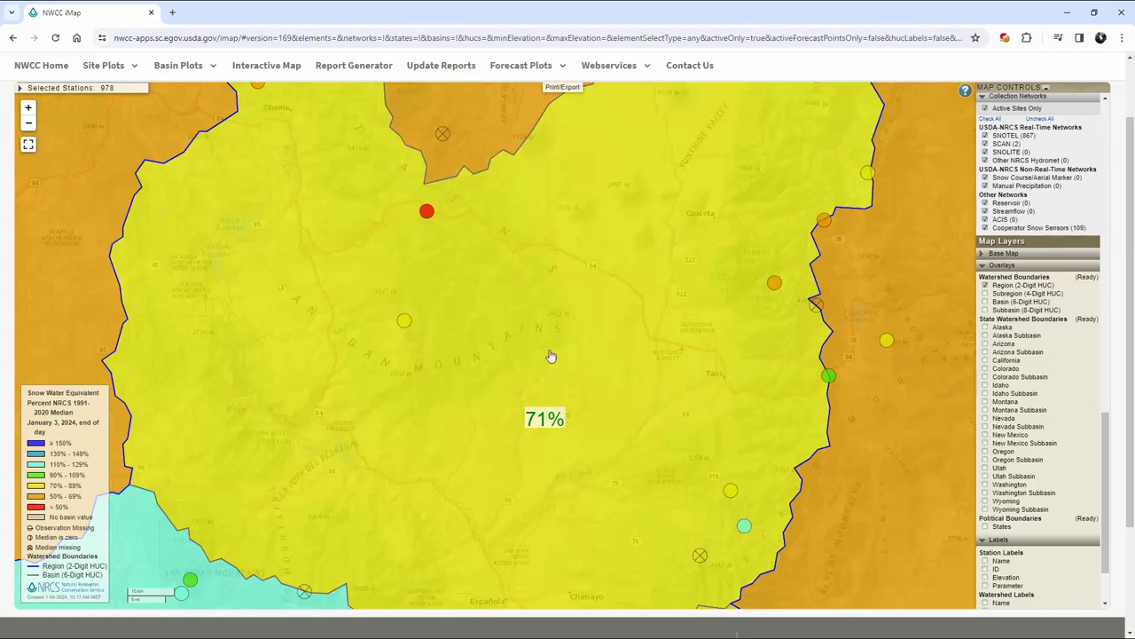
pyautogui.moveTo(426, 213)
pyautogui.moveTo(776, 286)
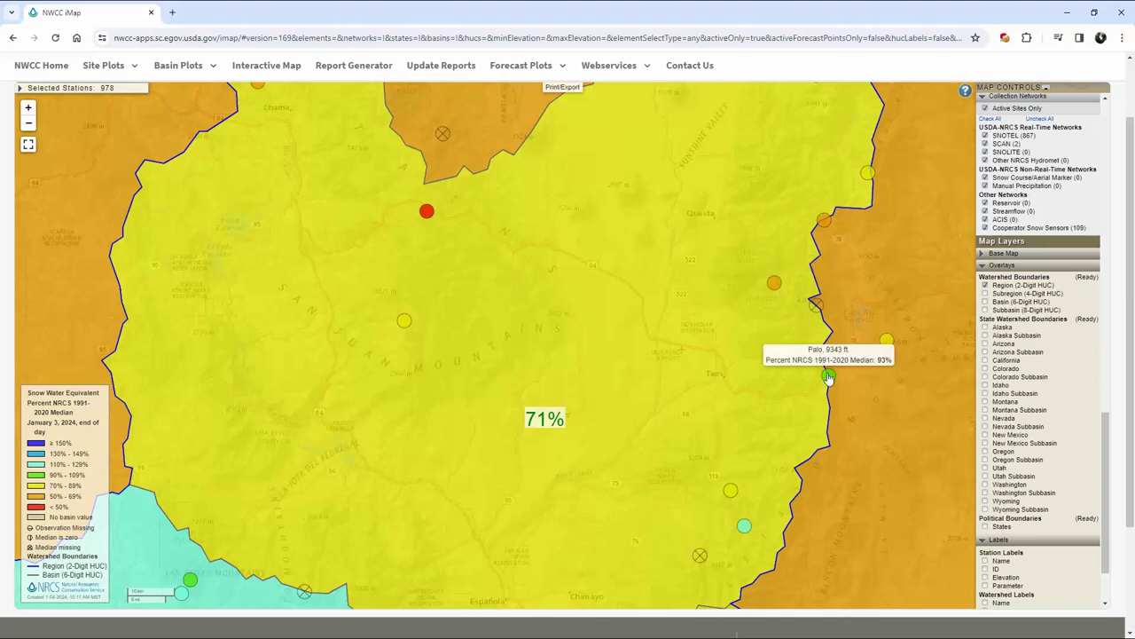
# - Open the Upper Rio Grande basin's details, expand its station list, and check individual station readings on the map
pyautogui.click(725, 382)
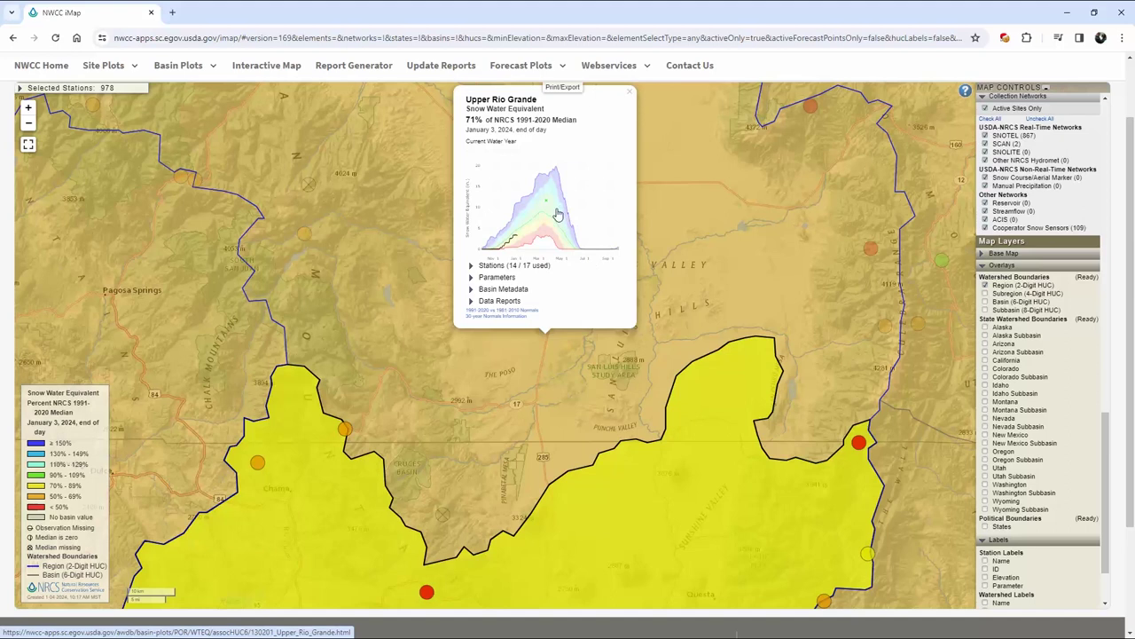
pyautogui.click(472, 266)
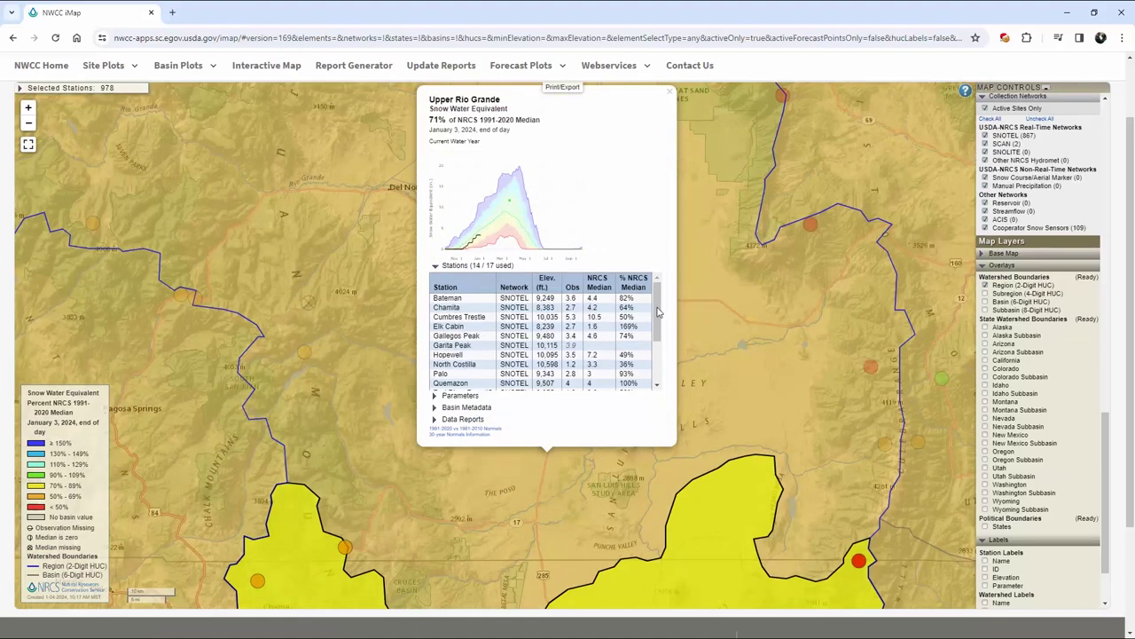
pyautogui.moveTo(658, 310)
pyautogui.mouseDown()
pyautogui.moveTo(661, 362)
pyautogui.moveTo(669, 291)
pyautogui.mouseUp()
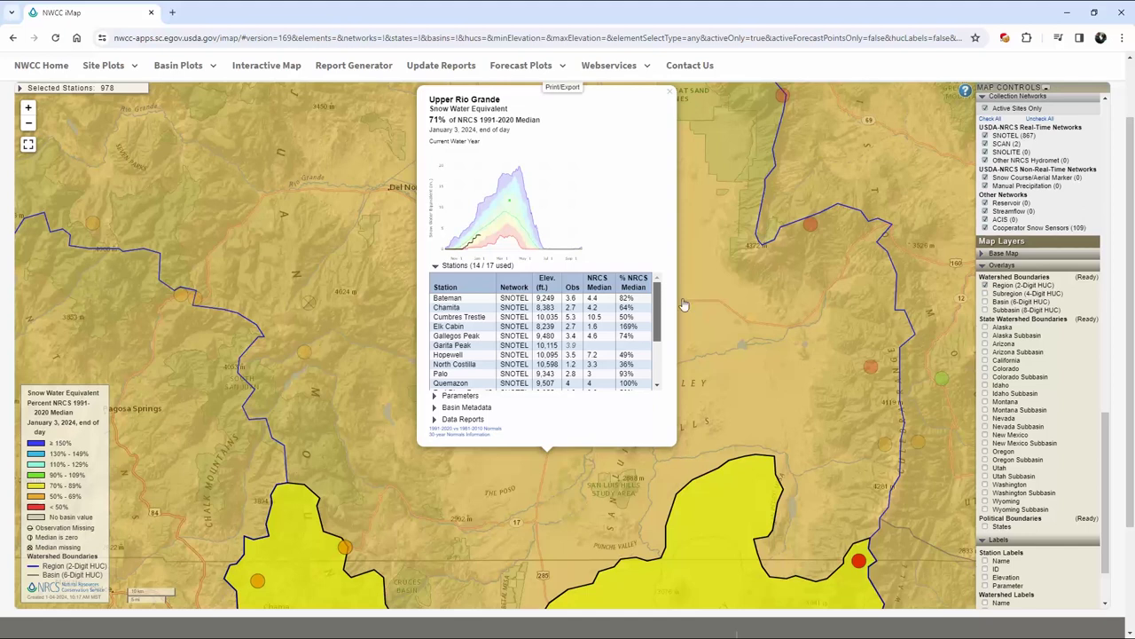
pyautogui.moveTo(346, 547)
pyautogui.moveTo(262, 586)
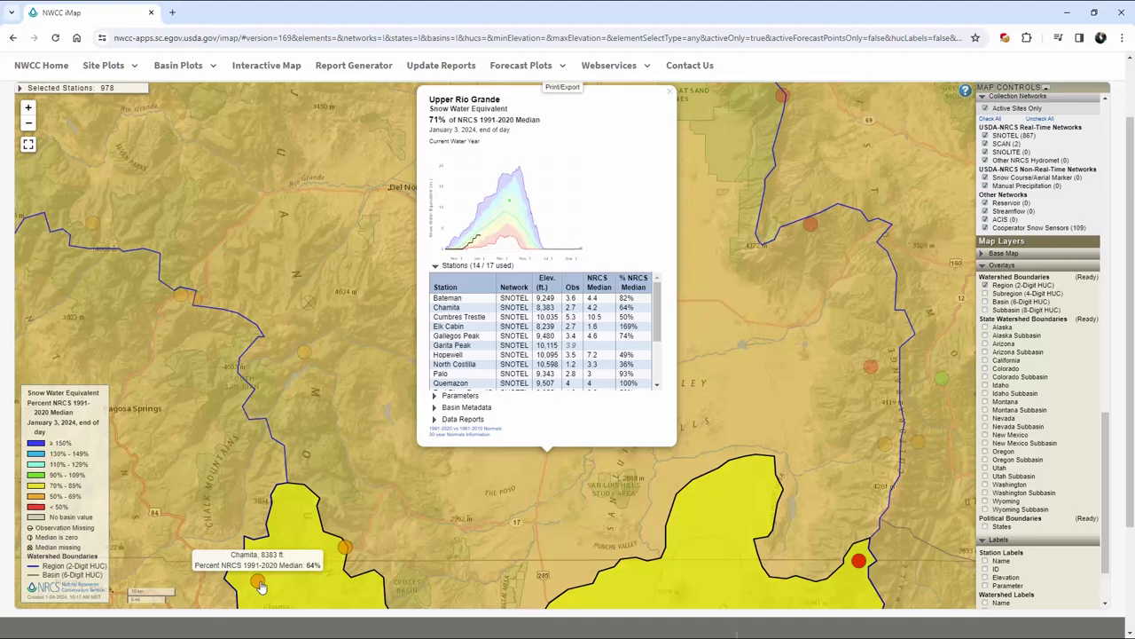
# - Review the Upper Rio Grande basin's snow water equivalent parameters, collapsing the station list first and the parameters afterward
pyautogui.click(436, 269)
pyautogui.click(474, 397)
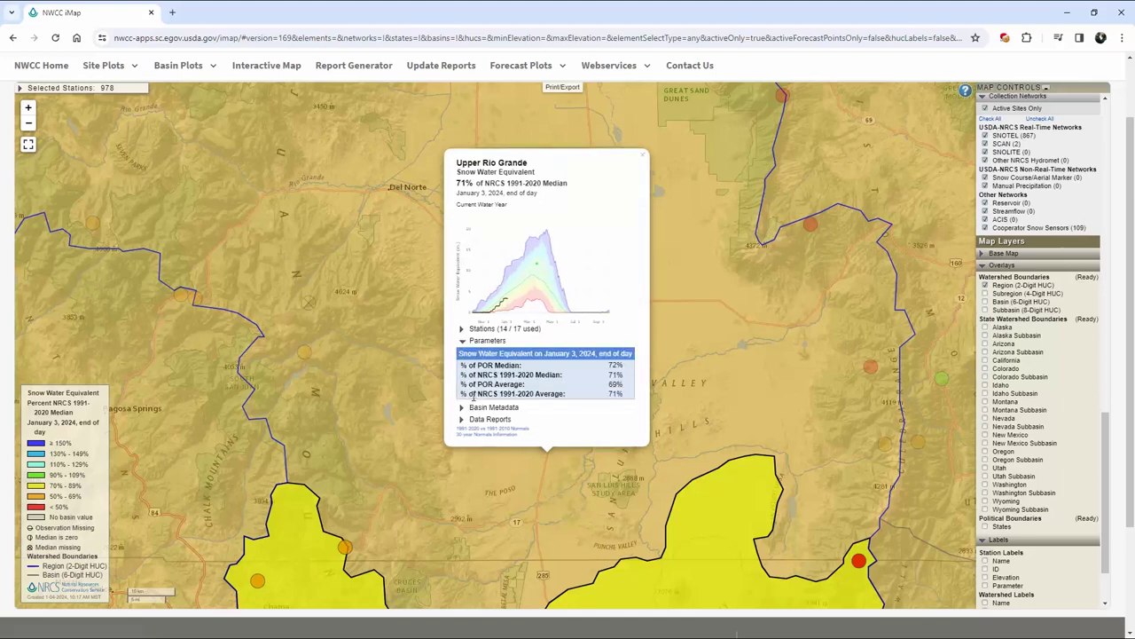
pyautogui.click(462, 344)
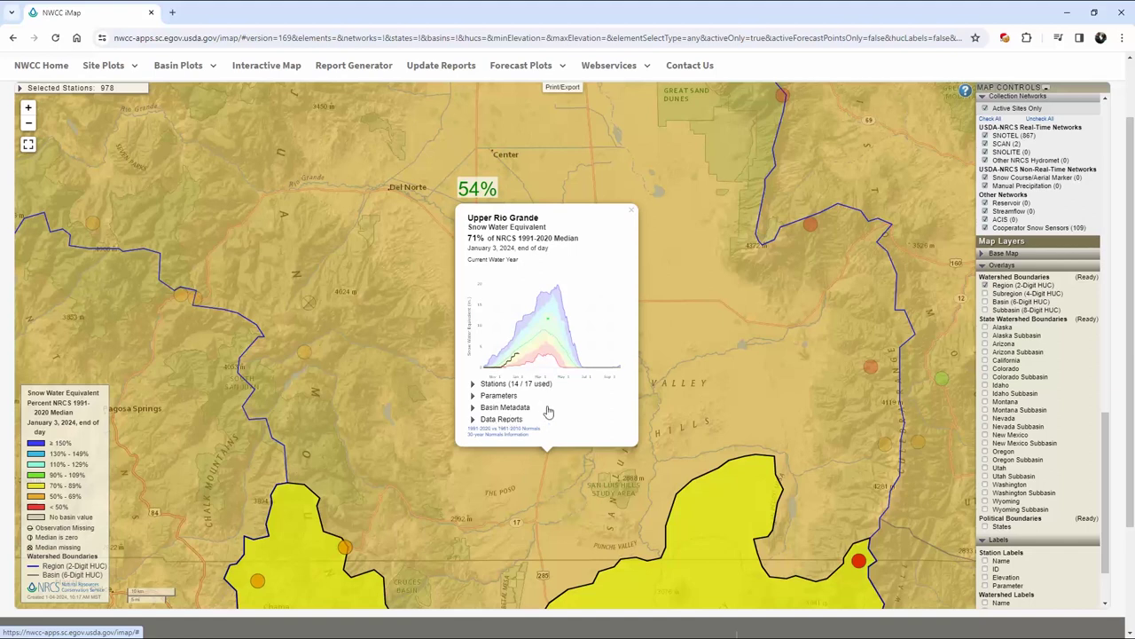
# - Open the full Upper Rio Grande snow water equivalent plot and examine the 2024 curve around early January
pyautogui.click(546, 341)
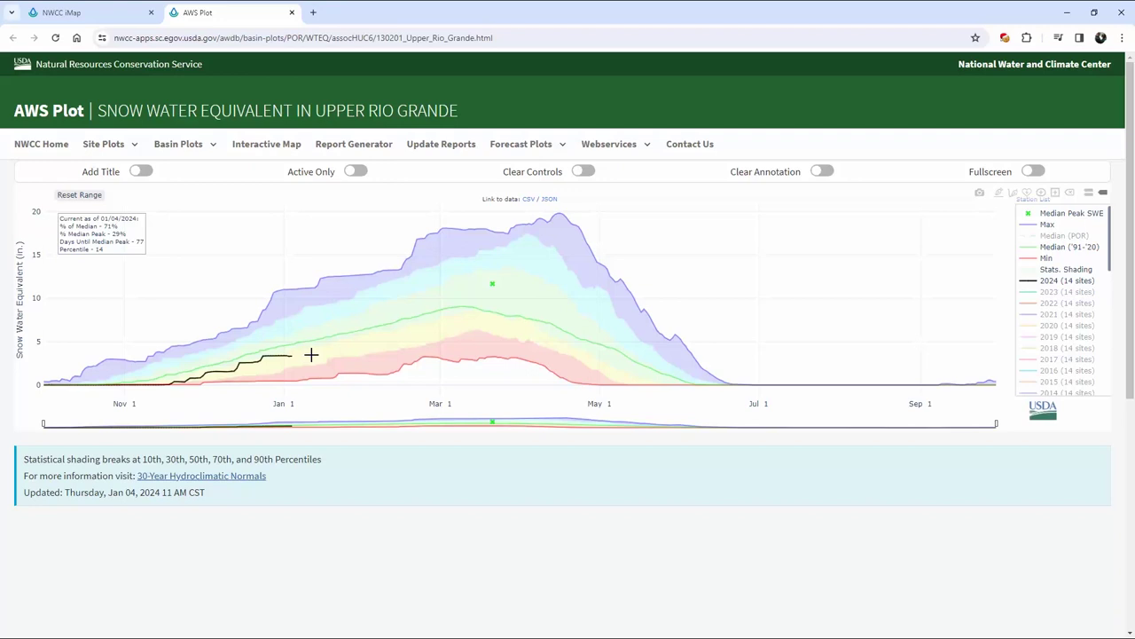
pyautogui.moveTo(298, 356)
pyautogui.moveTo(327, 337)
pyautogui.moveTo(291, 356)
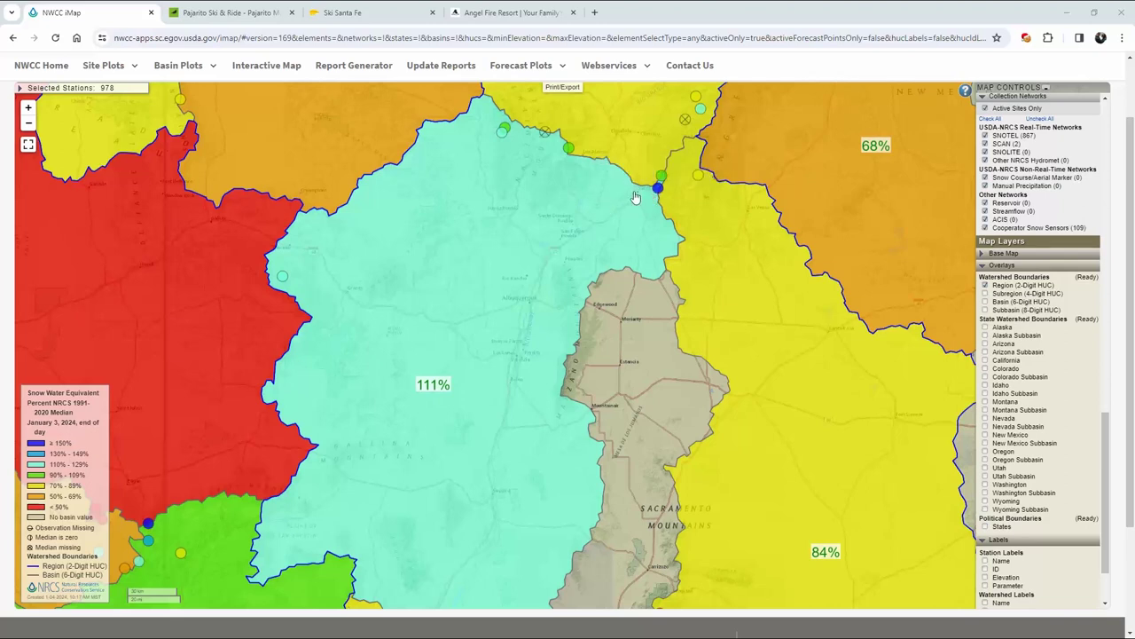
# - Check the percent-of-median readings of the stations along the northern edge of the light-blue New Mexico basin
pyautogui.moveTo(658, 187)
pyautogui.moveTo(572, 158)
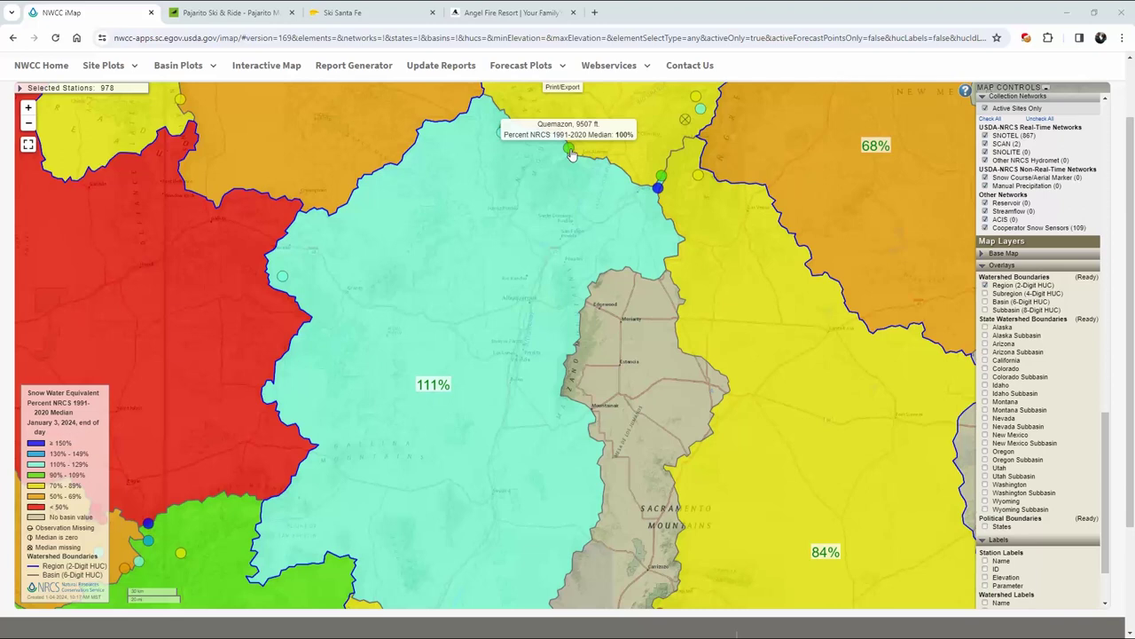
pyautogui.moveTo(502, 134)
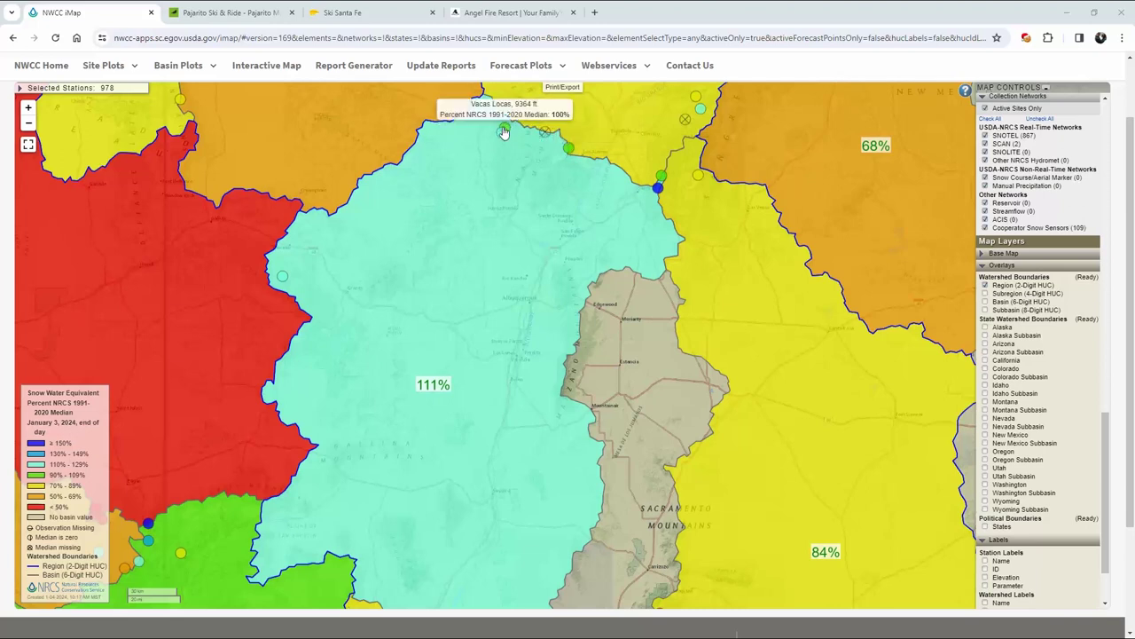
# - View the Pajarito Mountain, Ski Santa Fe and Angel Fire Resort websites in turn
pyautogui.click(240, 16)
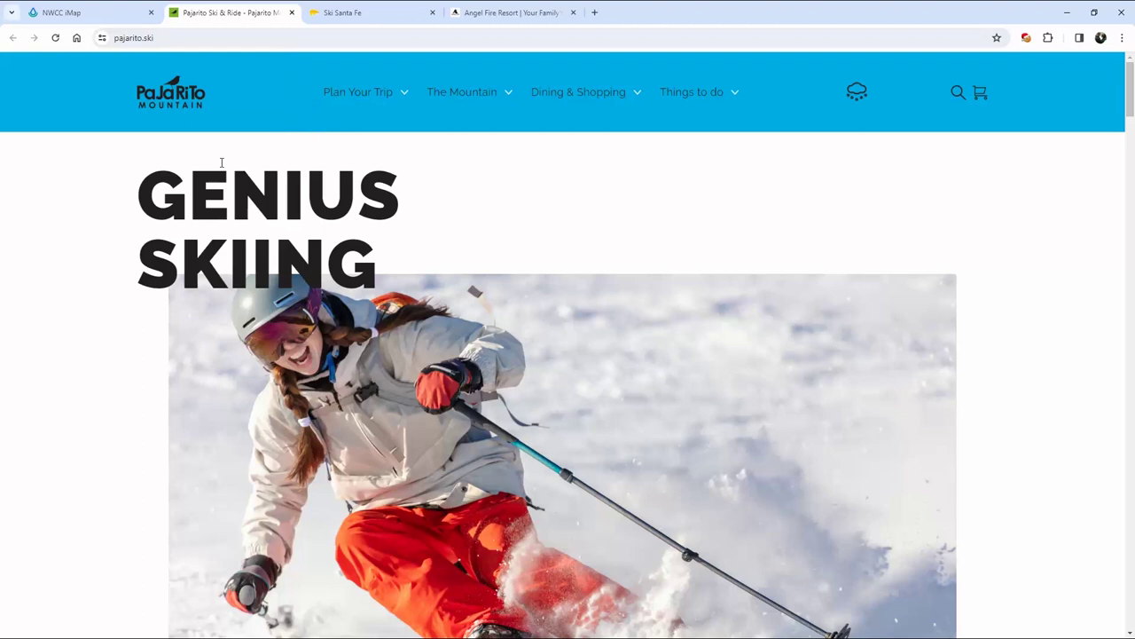
pyautogui.click(370, 12)
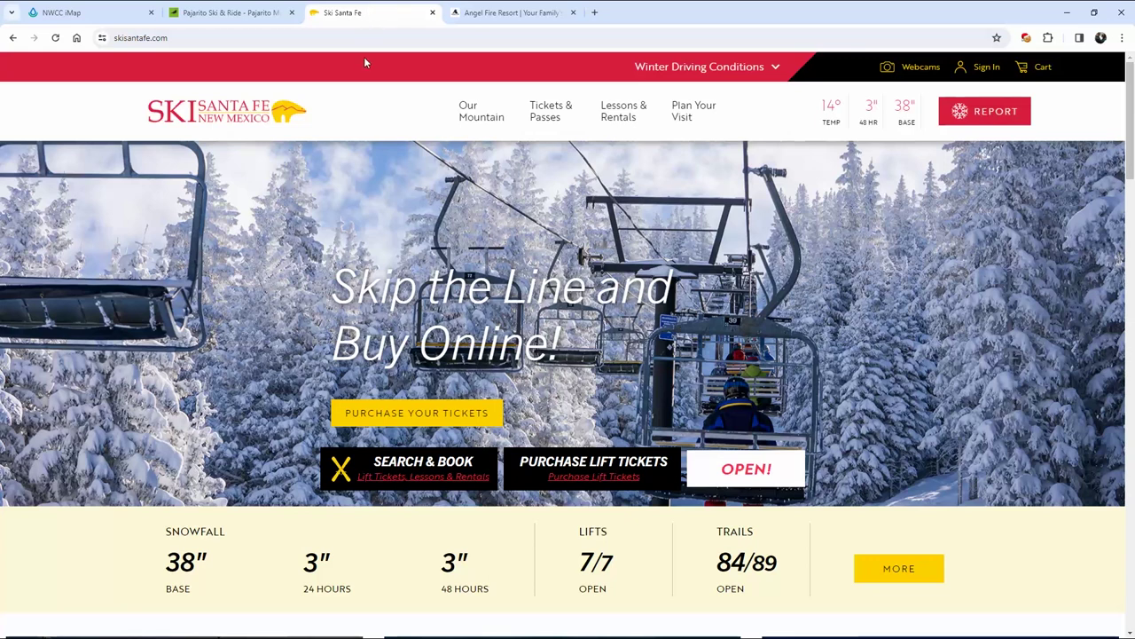
pyautogui.click(510, 12)
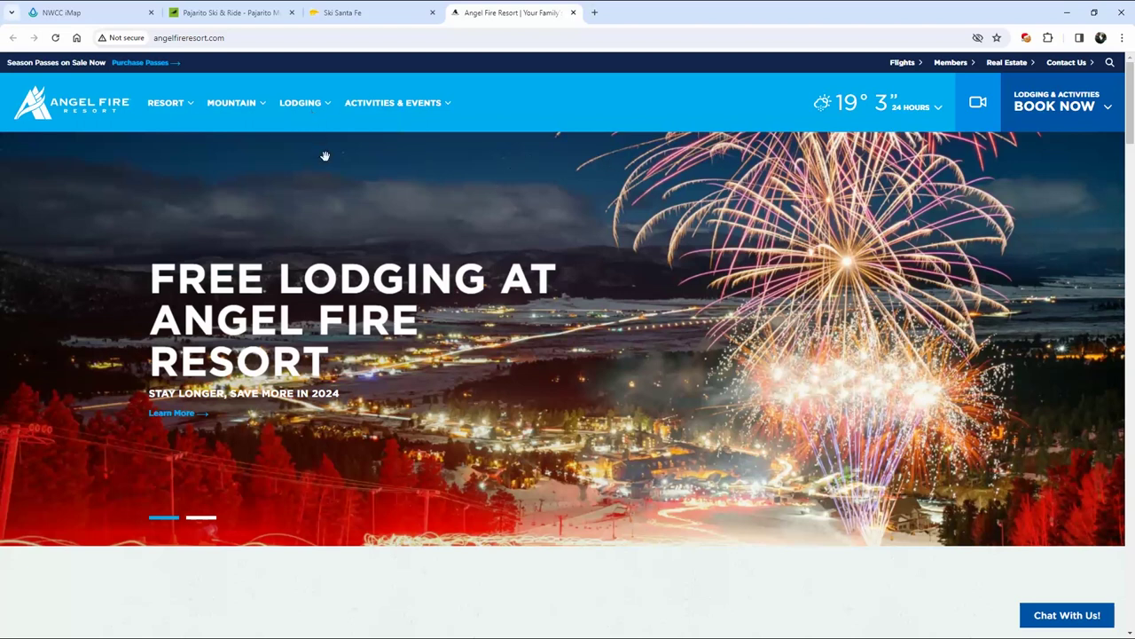
# - Return to the NWCC interactive map and survey the basin percentages across the western United States
pyautogui.hotkey('ctrl', '1')
pyautogui.scroll(3, 513, 315)
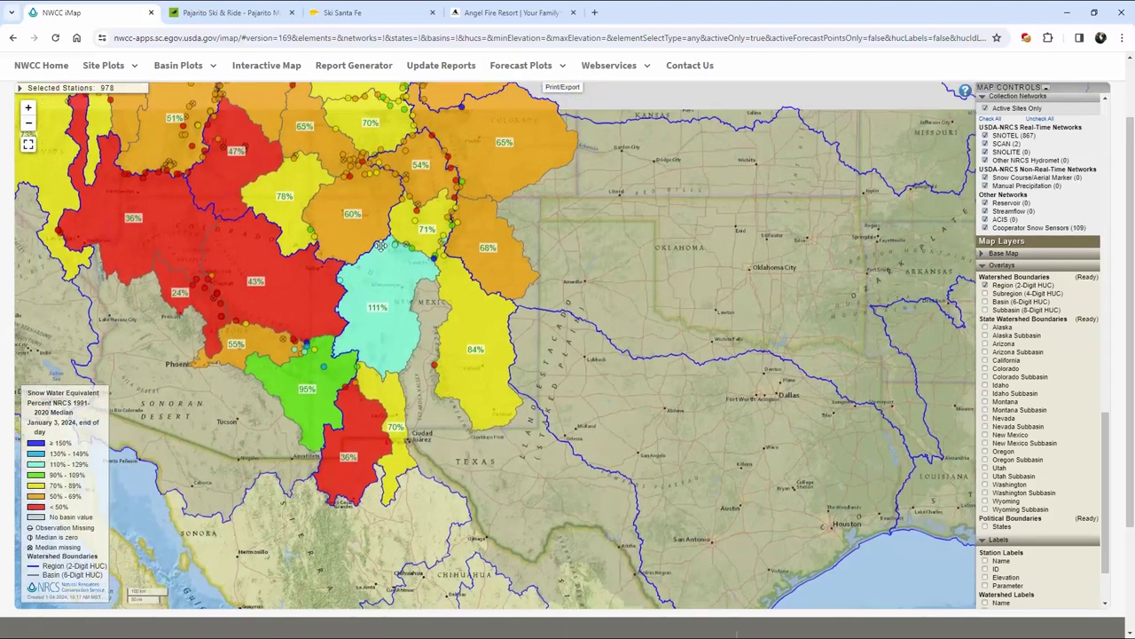
pyautogui.scroll(-3, 513, 316)
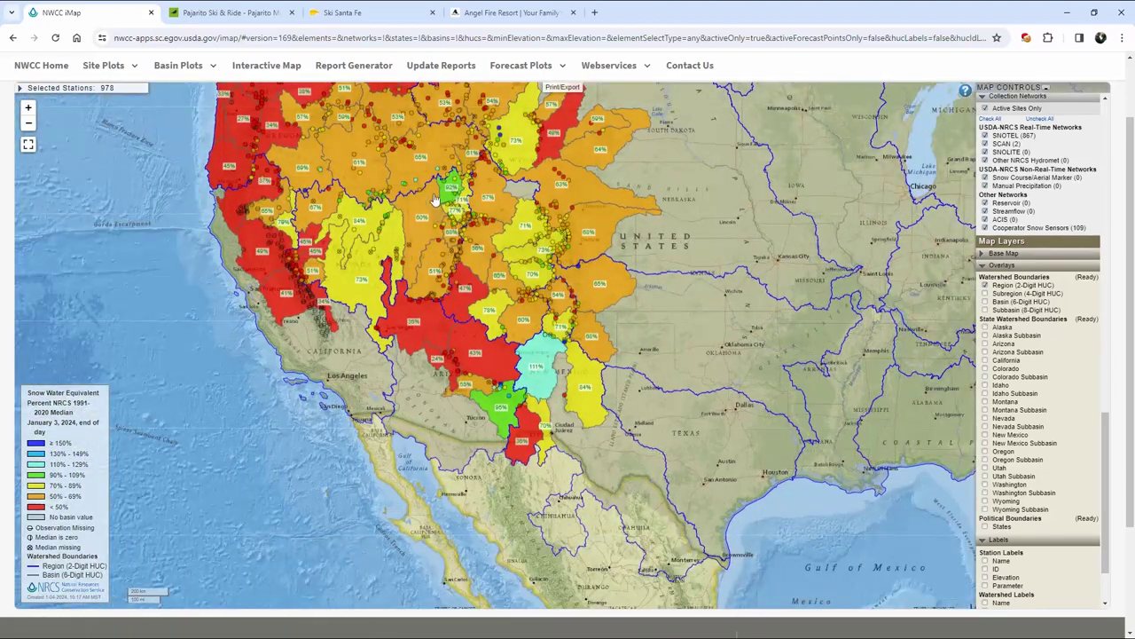
pyautogui.moveTo(399, 221); pyautogui.dragTo(488, 418)
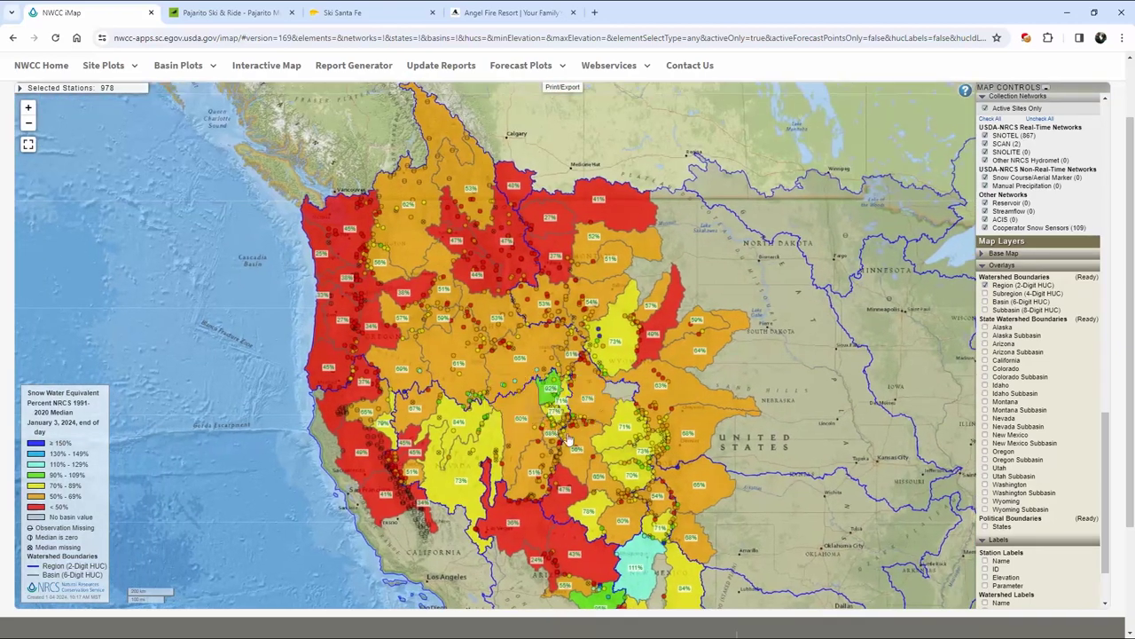
# - Examine the green basin around Logan, Utah, its stations, and the neighbouring basins near Salt Lake City
pyautogui.scroll(3, 562, 432)
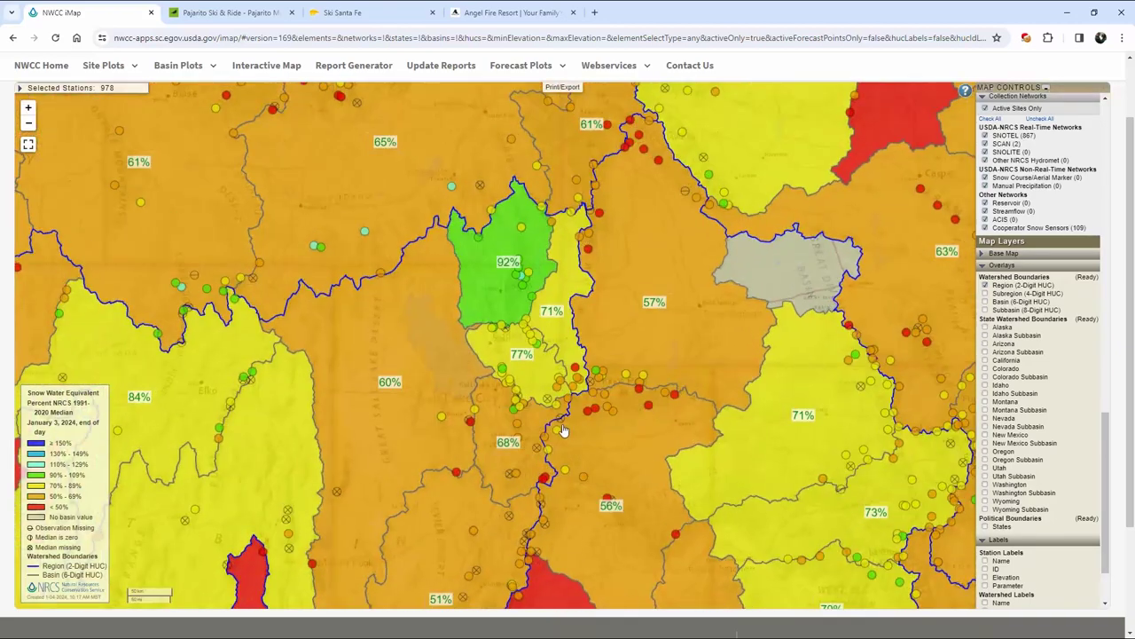
pyautogui.moveTo(561, 432); pyautogui.dragTo(576, 503)
pyautogui.scroll(3, 533, 435)
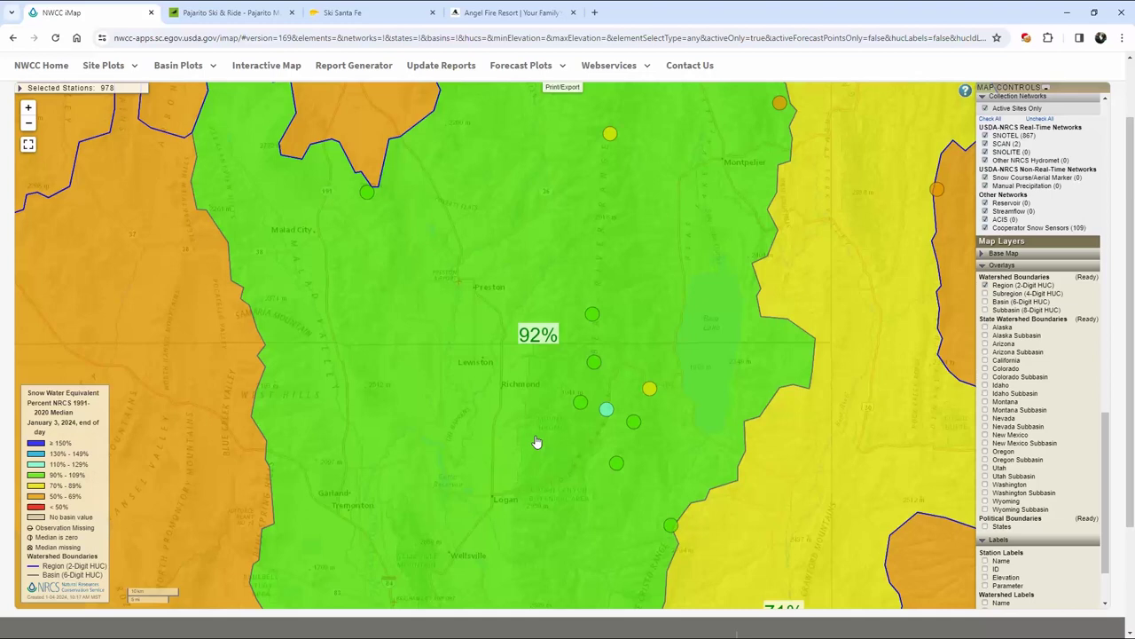
pyautogui.scroll(-3, 537, 441)
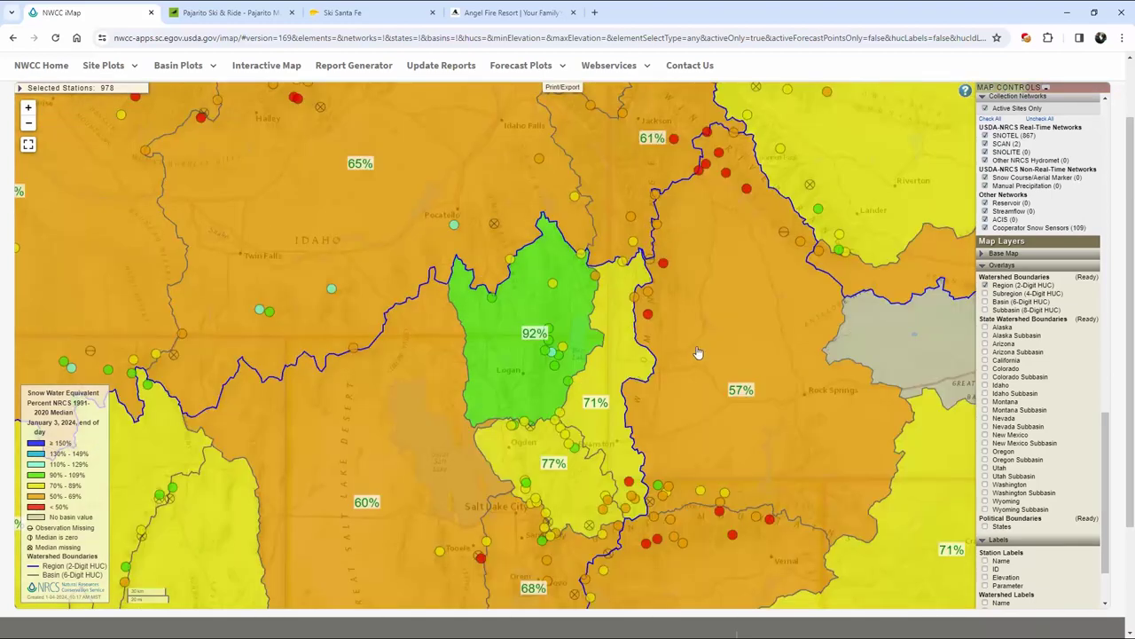
# - Survey the snow water equivalent percentages of the basins across Alaska
pyautogui.scroll(-2, 698, 353)
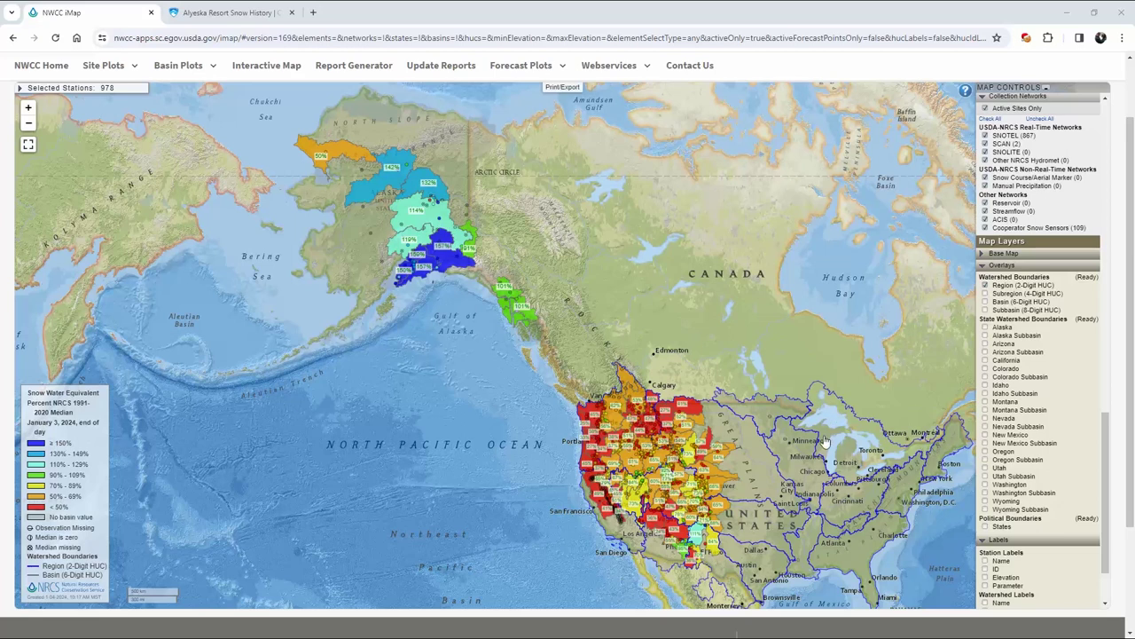
pyautogui.moveTo(532, 280); pyautogui.dragTo(641, 390)
pyautogui.scroll(1, 640, 390)
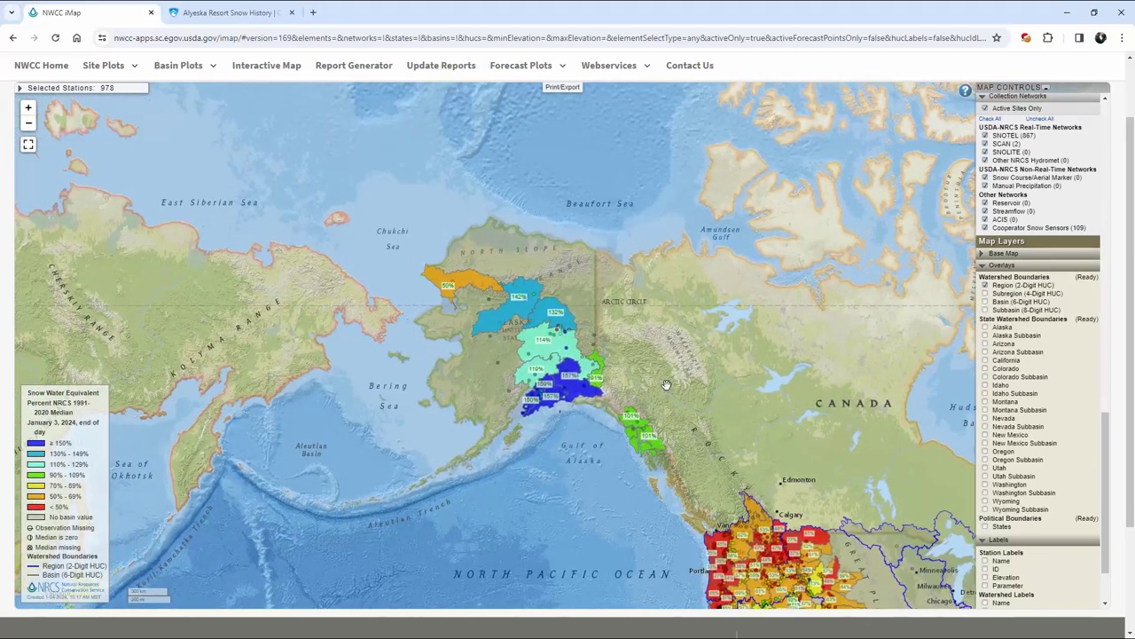
pyautogui.scroll(1, 668, 373)
pyautogui.scroll(1, 668, 373)
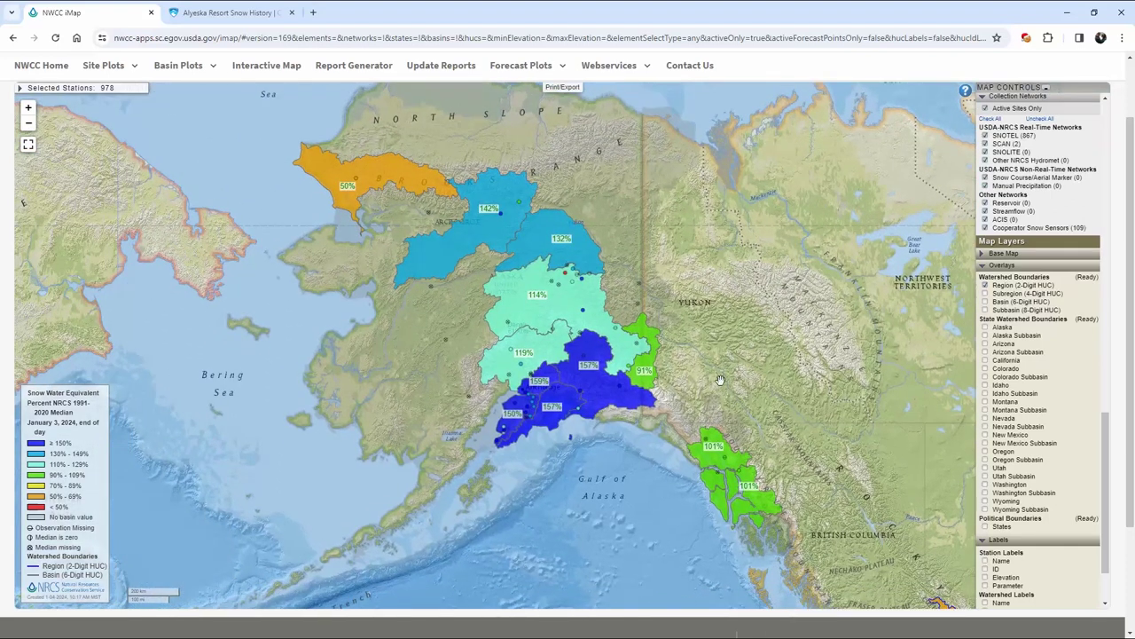
pyautogui.scroll(1, 719, 379)
# - Examine the dark-blue south-central Alaska basins and their stations east of Cook Inlet
pyautogui.moveTo(638, 366); pyautogui.dragTo(837, 345)
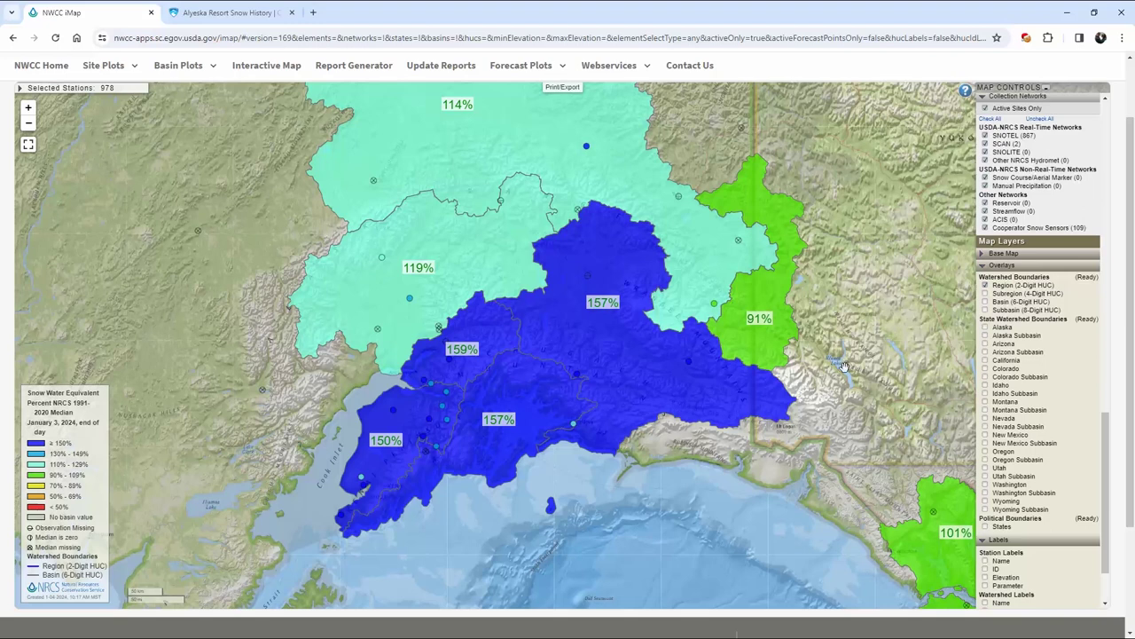
pyautogui.scroll(1, 845, 368)
pyautogui.moveTo(879, 328); pyautogui.dragTo(970, 311)
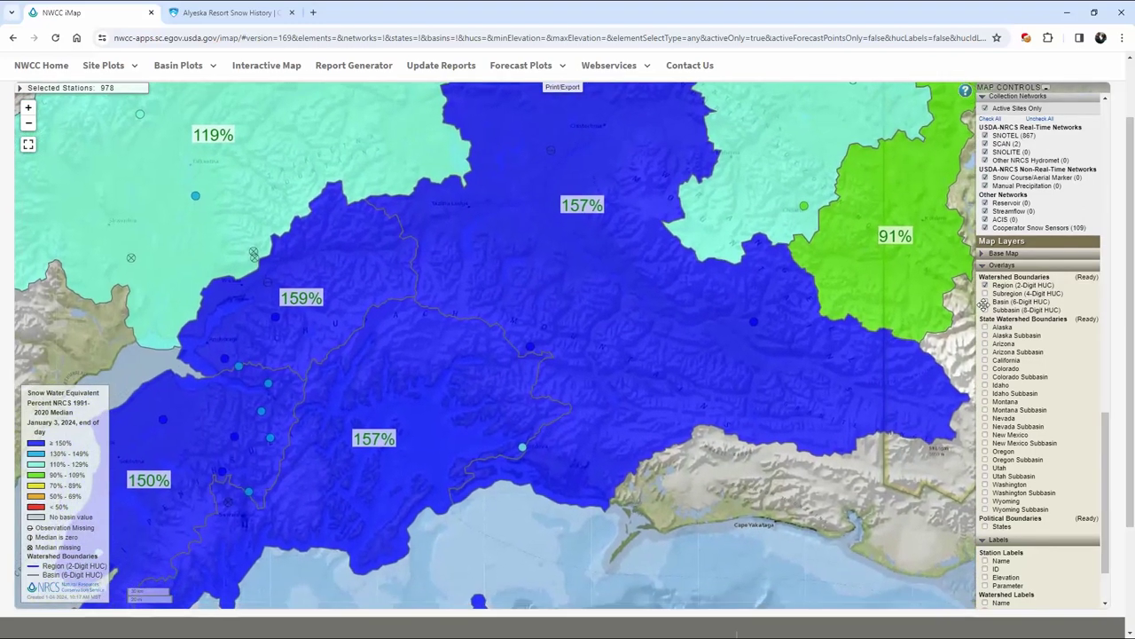
pyautogui.moveTo(511, 378); pyautogui.dragTo(641, 357)
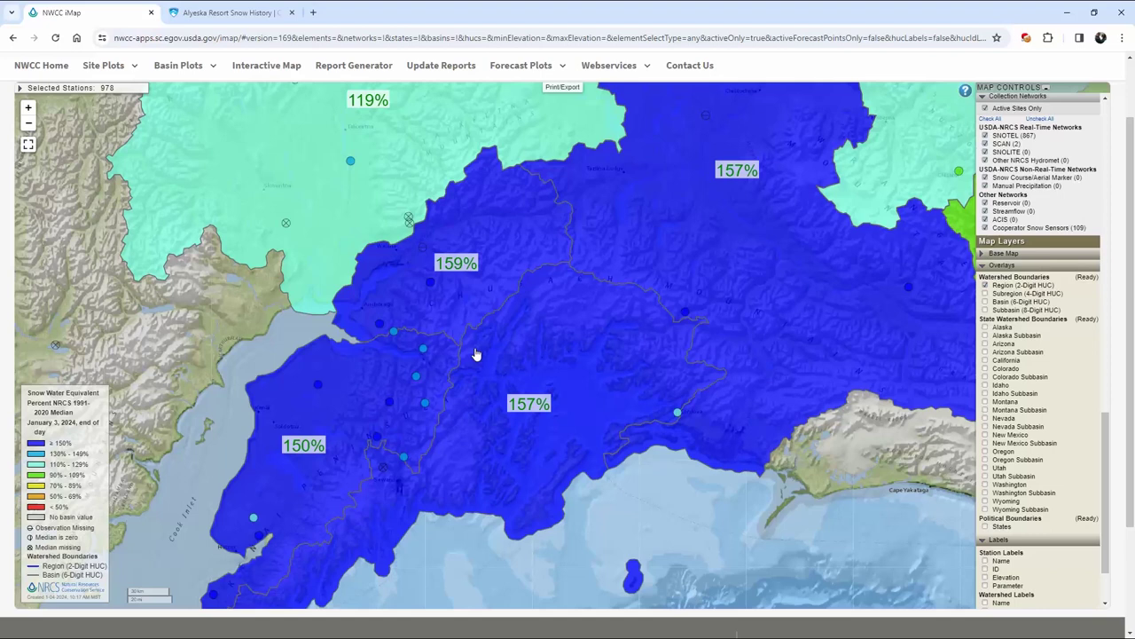
# - Open the Mt. Alyeska station's details and its full snow water equivalent plot, and examine the 2024 curve
pyautogui.moveTo(424, 352)
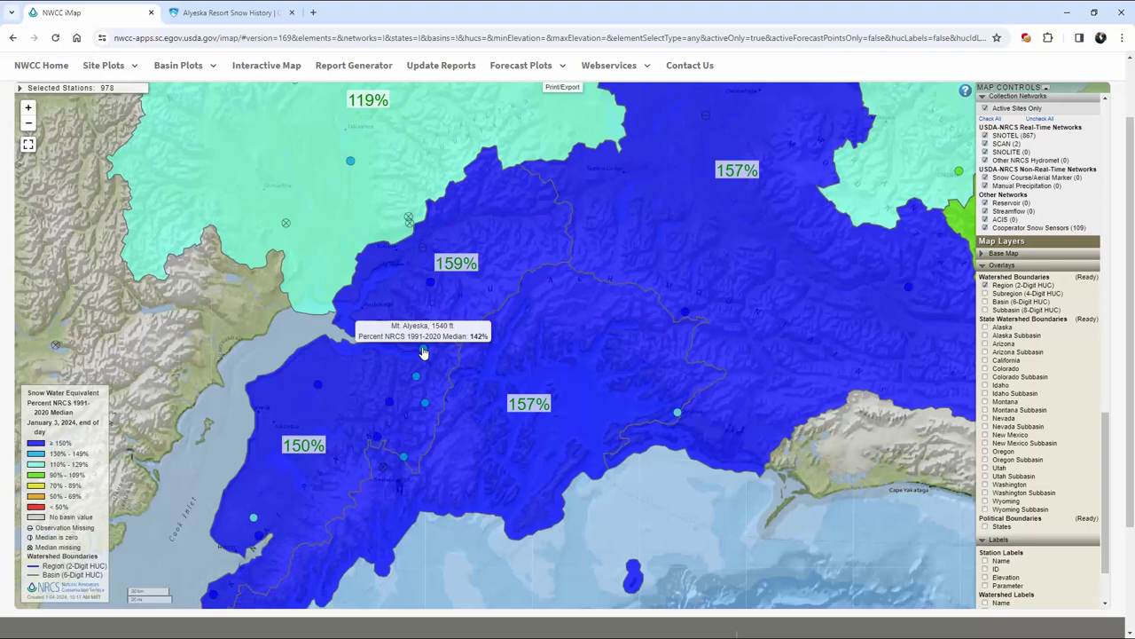
pyautogui.click(424, 352)
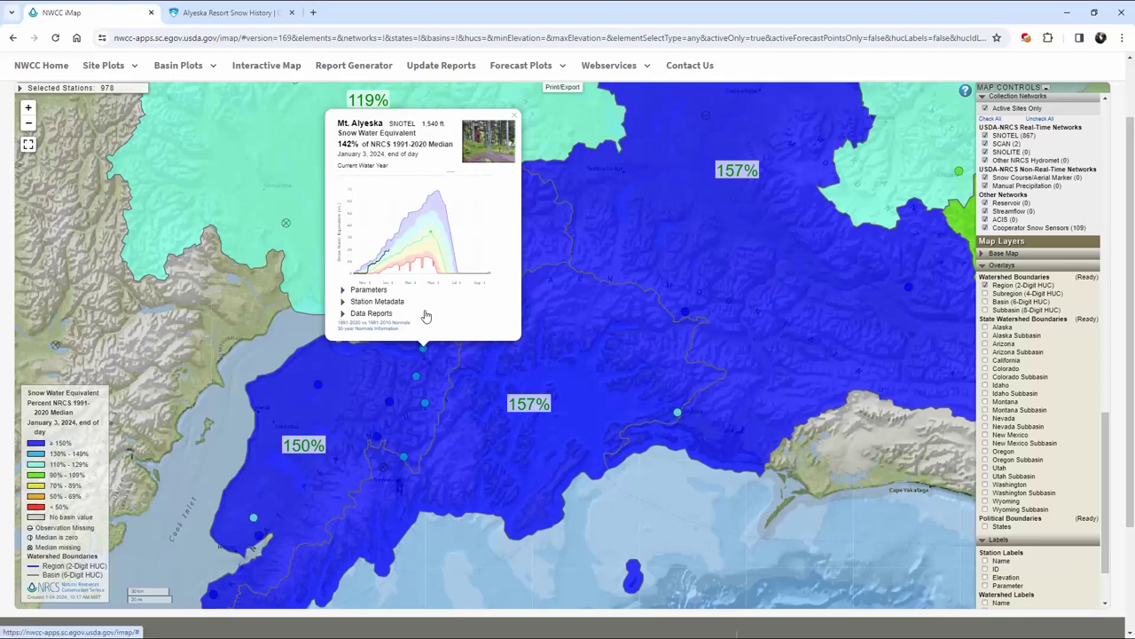
pyautogui.click(436, 246)
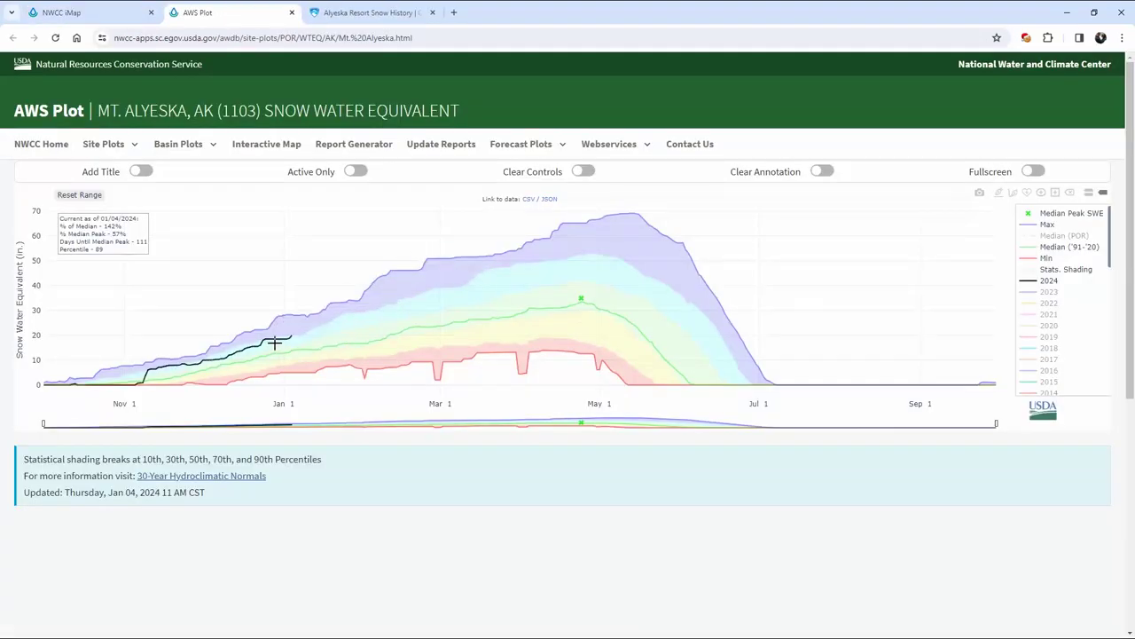
pyautogui.moveTo(285, 341)
# - Compare Alyeska Resort's average monthly snowfall history on OnTheSnow with the Mt. Alyeska snow water equivalent plot
pyautogui.click(362, 14)
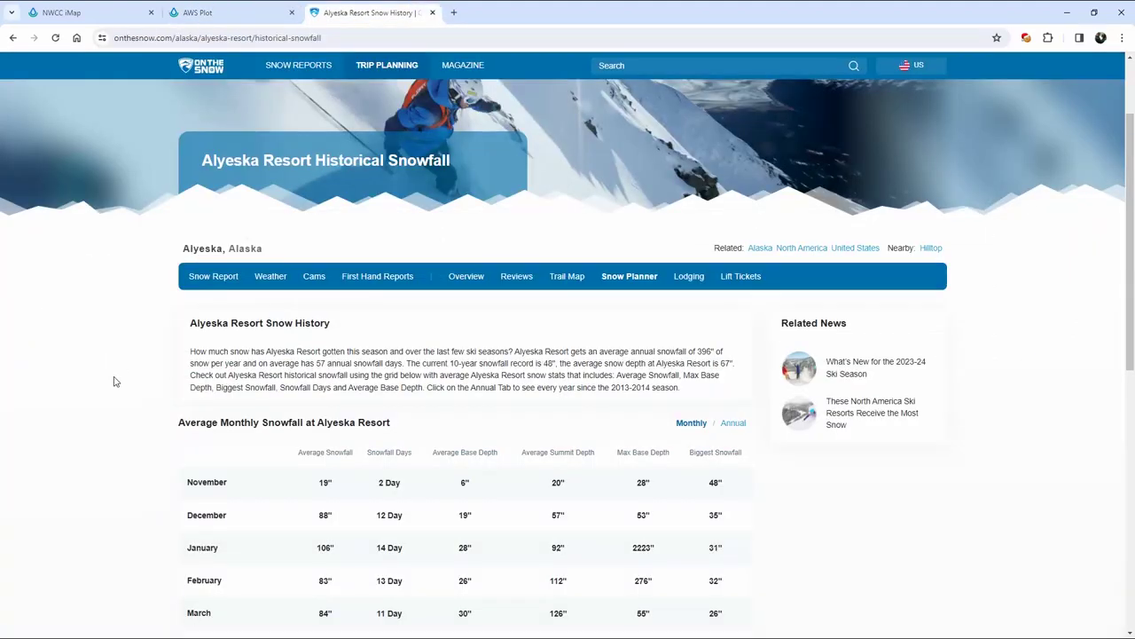
pyautogui.scroll(-2, 113, 381)
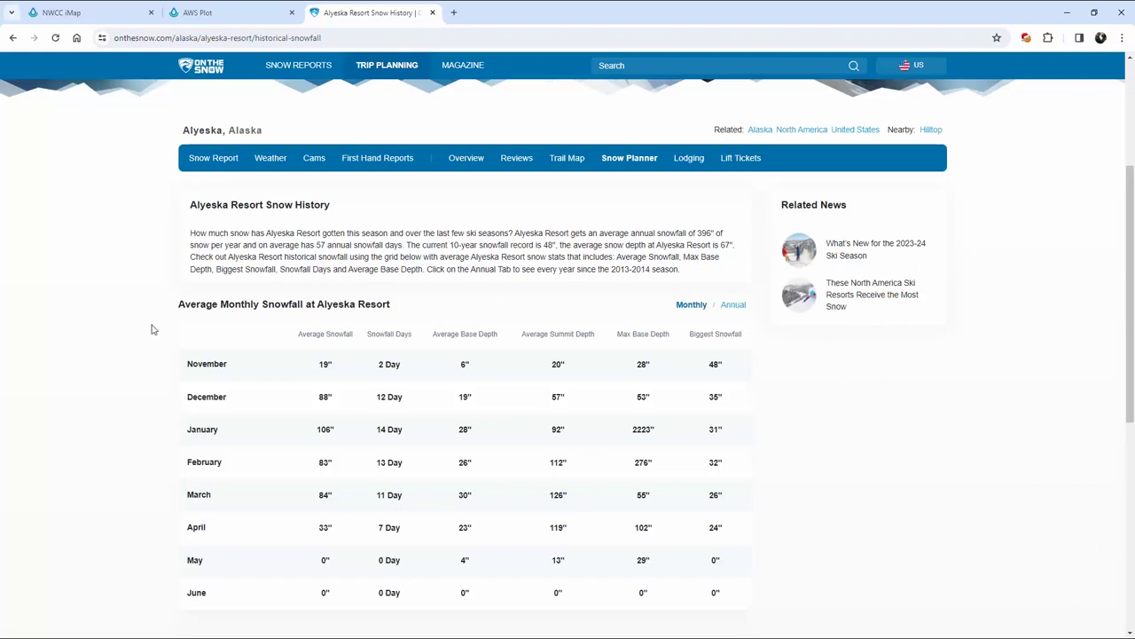
pyautogui.click(238, 16)
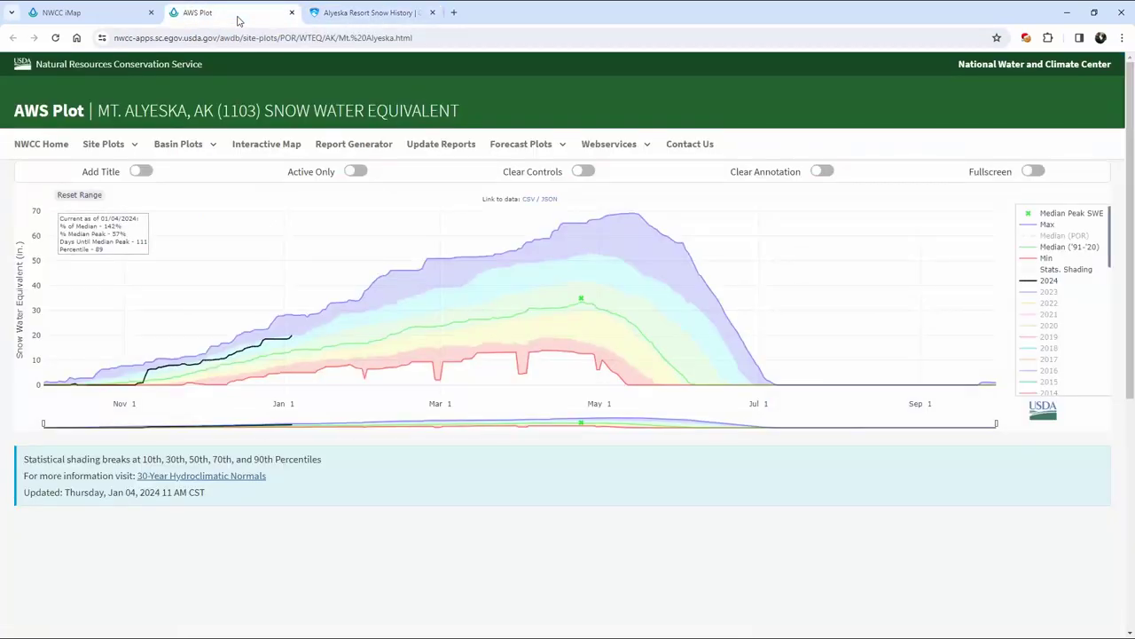
pyautogui.click(346, 13)
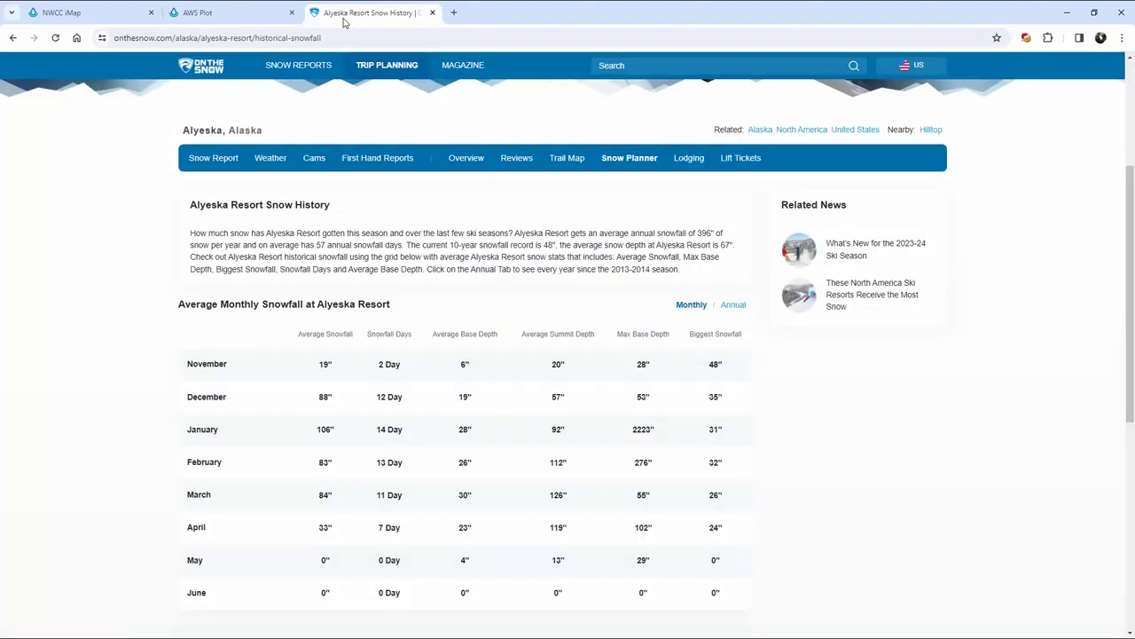
# - Open the Alyeska Resort webcams page on OnTheSnow and look through it
pyautogui.click(316, 160)
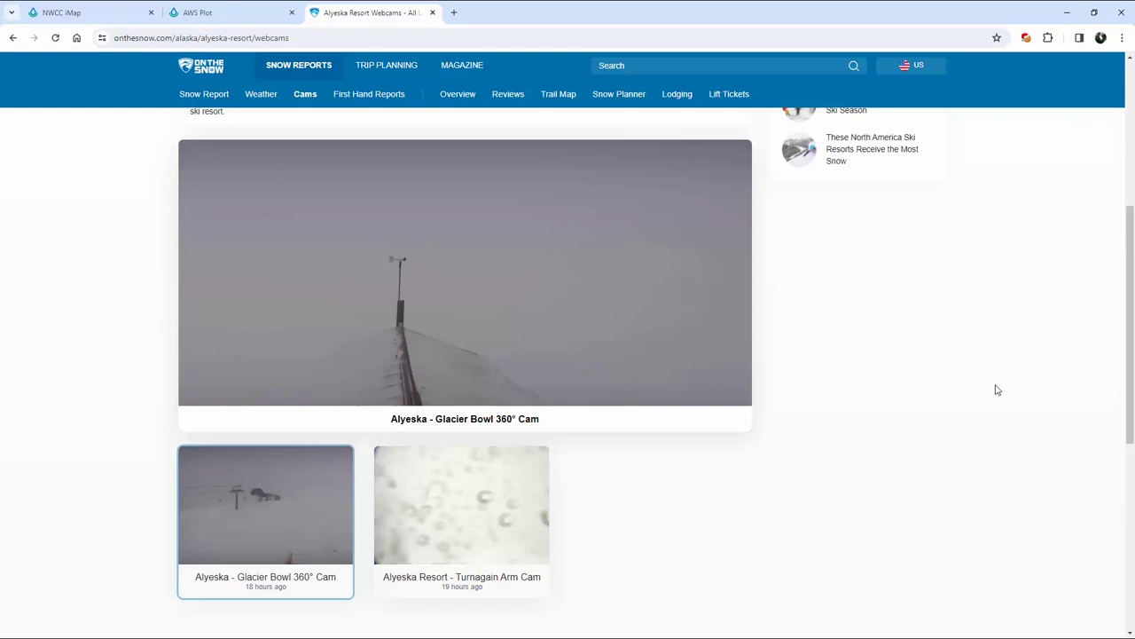
pyautogui.scroll(3, 981, 472)
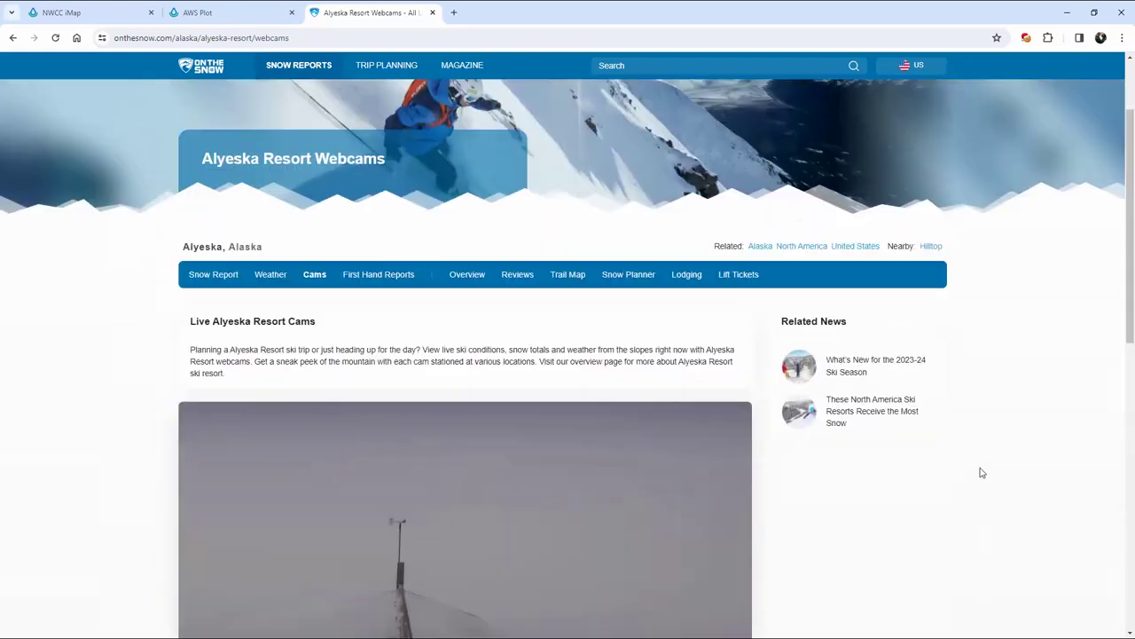
pyautogui.scroll(1, 981, 472)
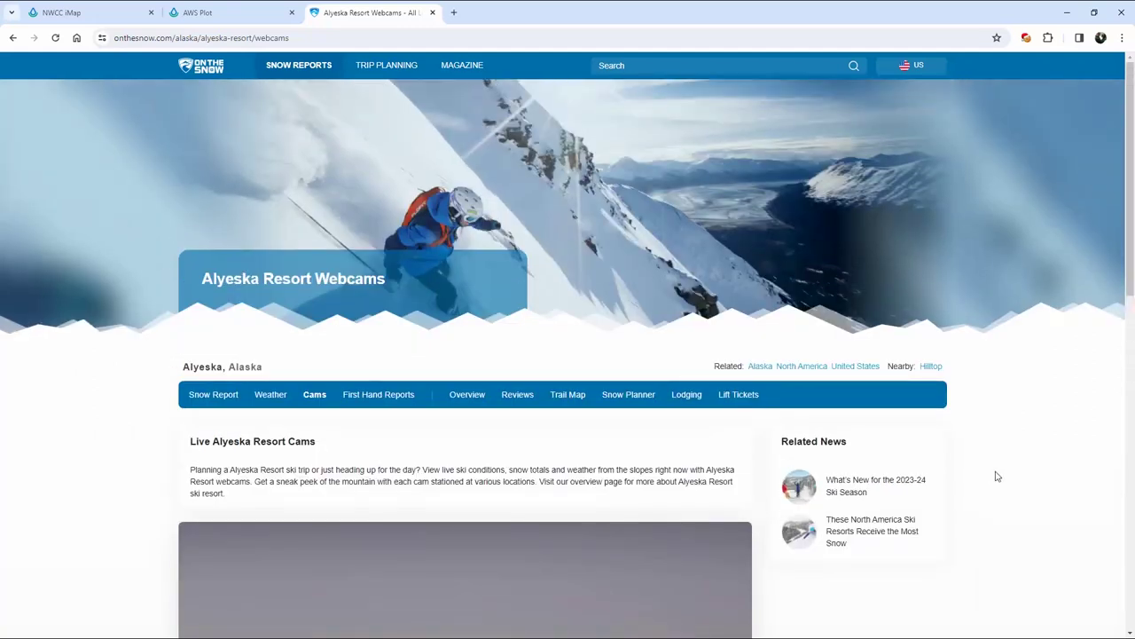
# - Return to the interactive map, review the Mt. Alyeska station's snow water equivalent parameters, and close the station's details
pyautogui.click(135, 15)
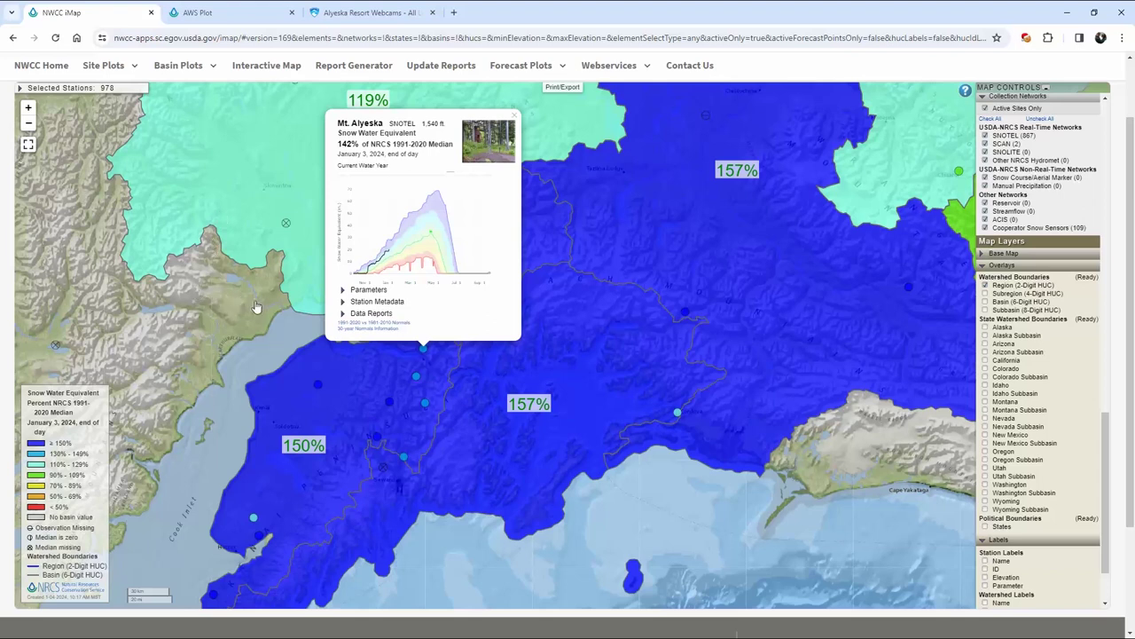
pyautogui.click(354, 289)
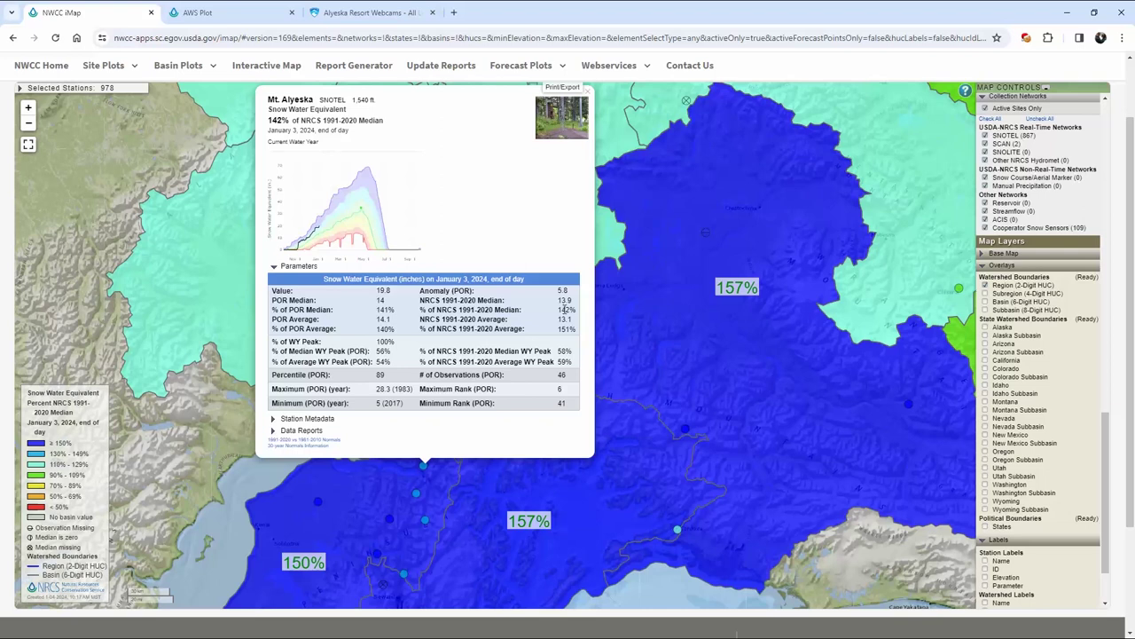
pyautogui.click(274, 269)
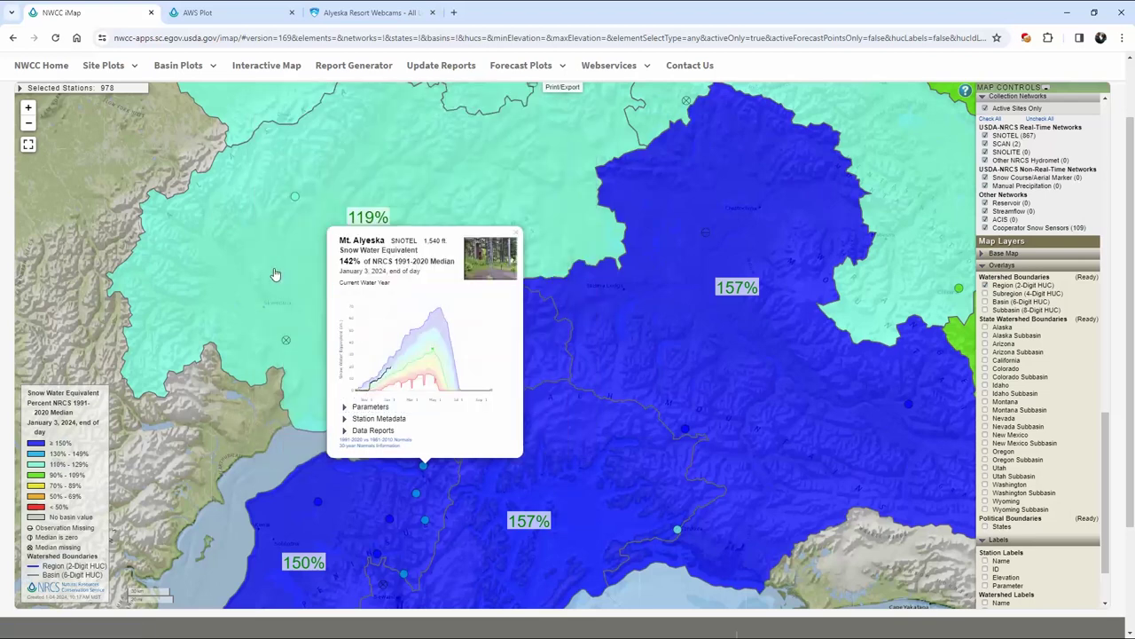
pyautogui.click(517, 233)
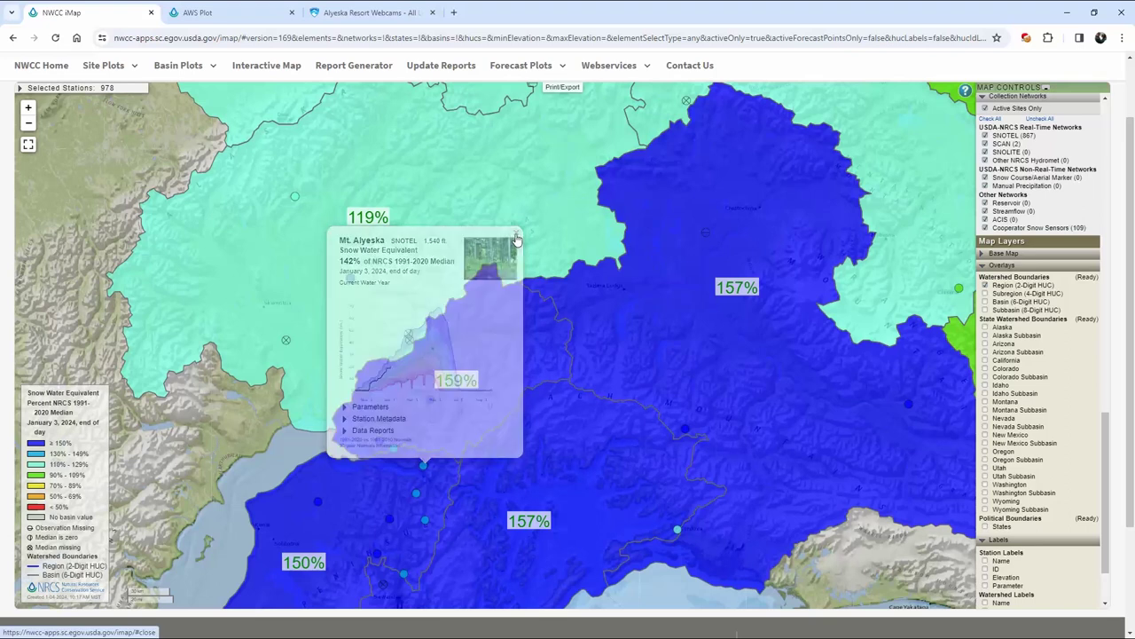
pyautogui.scroll(-2, 583, 374)
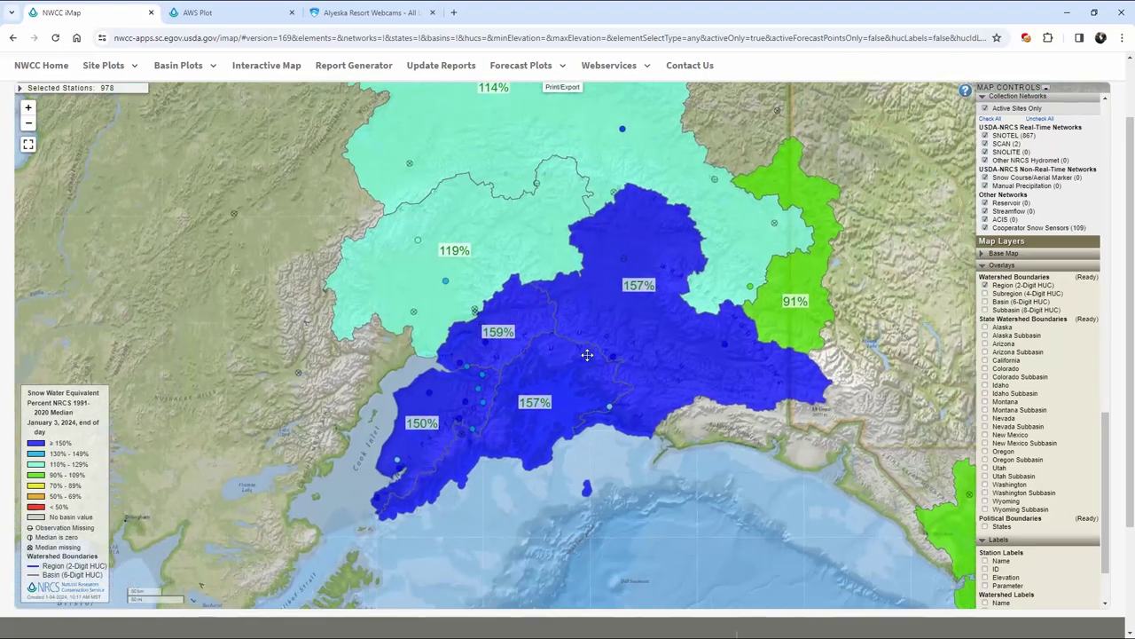
pyautogui.moveTo(587, 354); pyautogui.dragTo(565, 327)
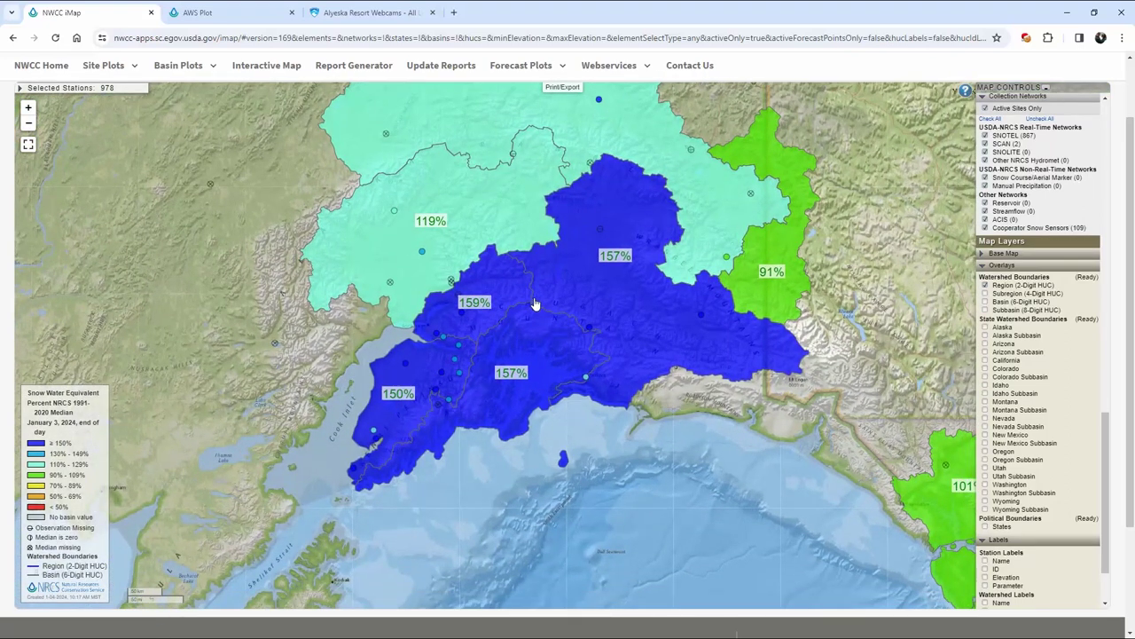